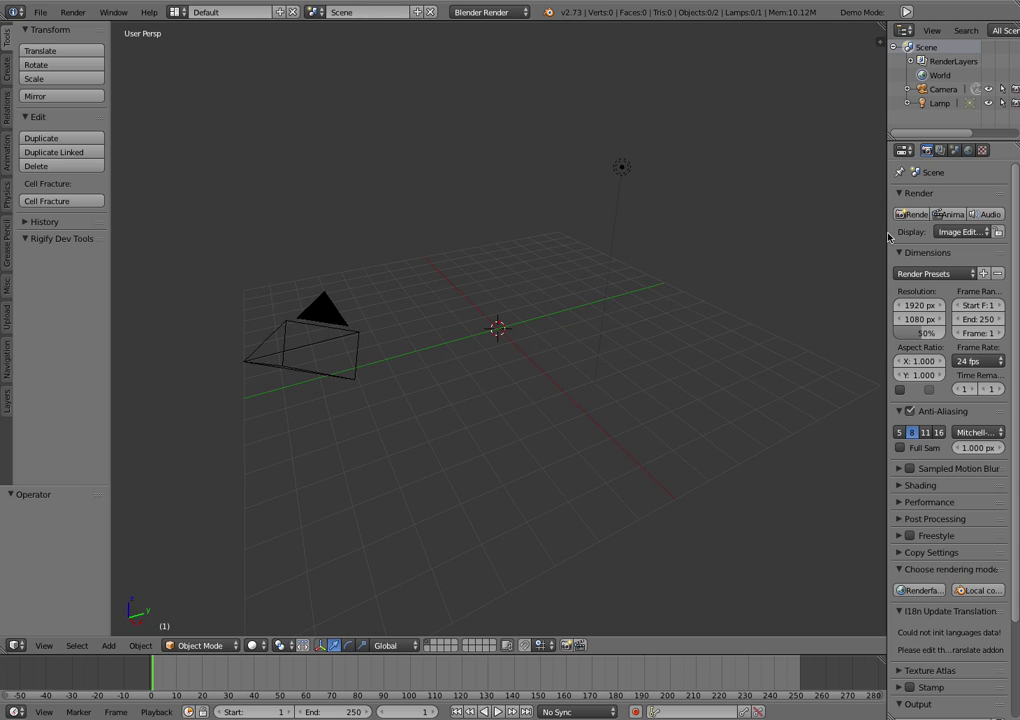
Widen the right-hand outliner and properties column and make the outliner taller.
drag(888, 232, 727, 231)
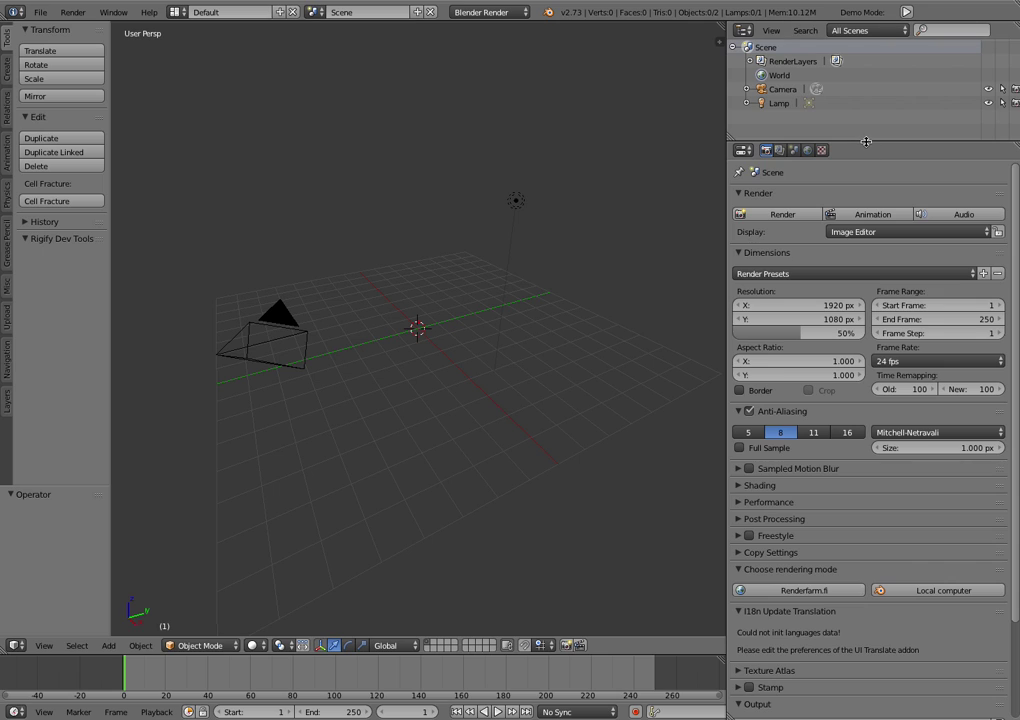
drag(866, 142, 800, 268)
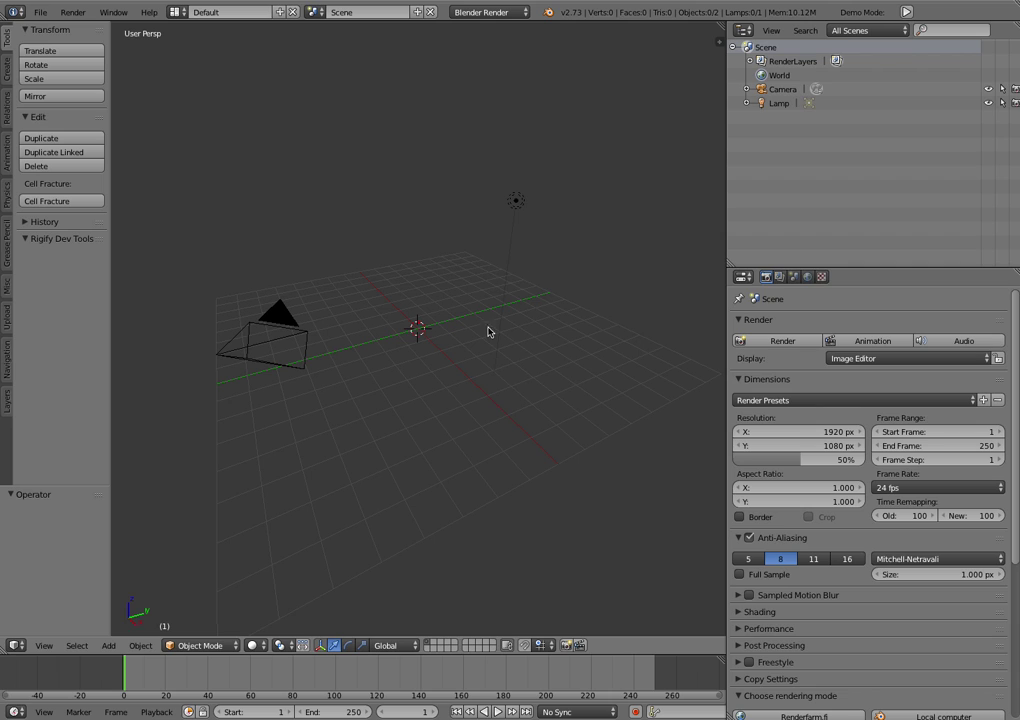
middle_drag(476, 328, 362, 314)
middle_drag(492, 291, 437, 315)
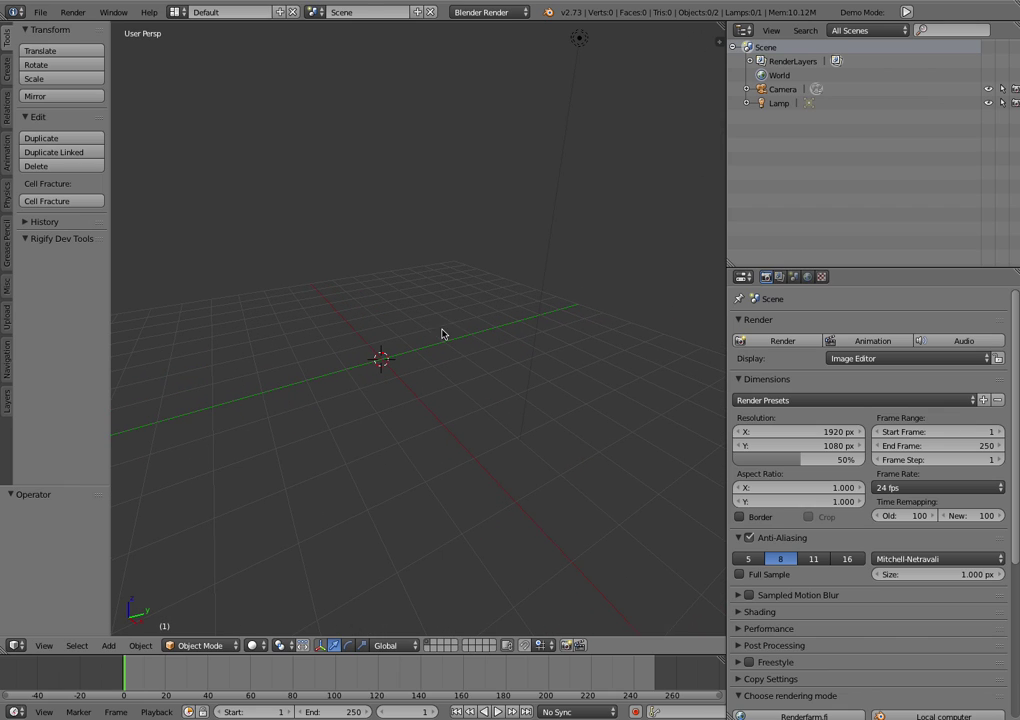
middle_drag(443, 334, 455, 331)
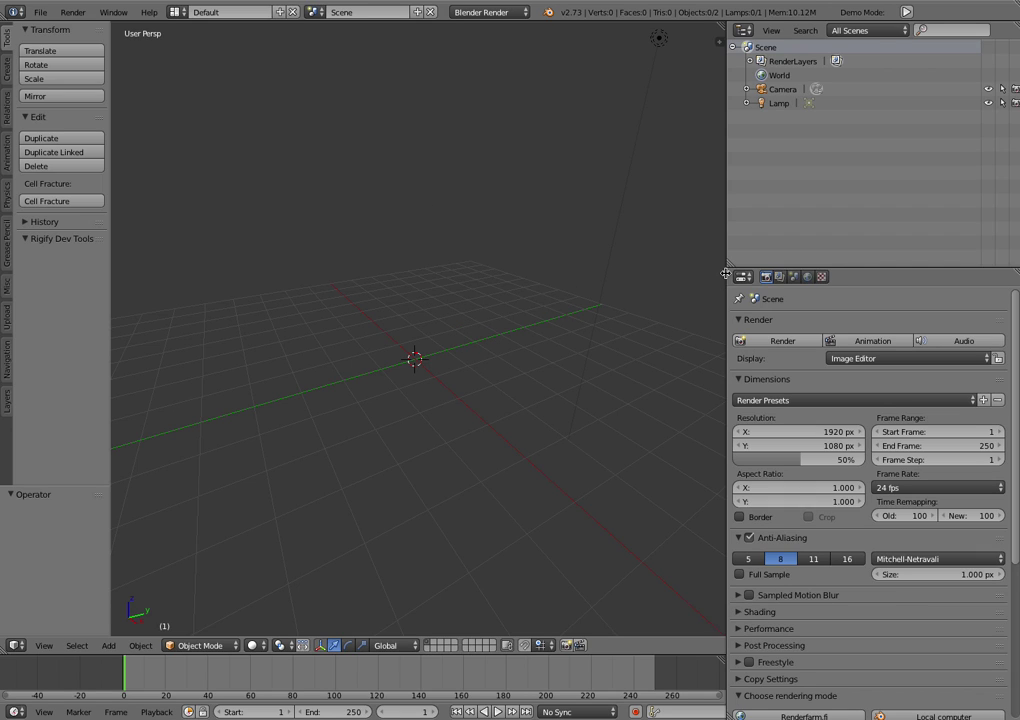
drag(726, 274, 707, 274)
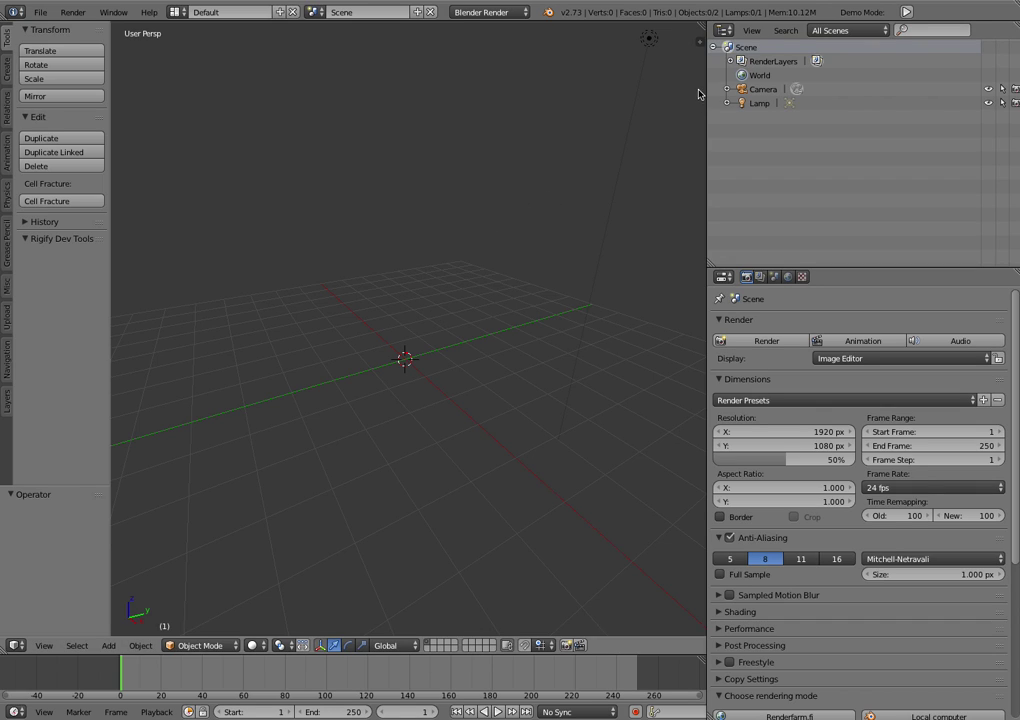
Turn the top-right outliner area into an image editor and add a UV sphere.
click(722, 30)
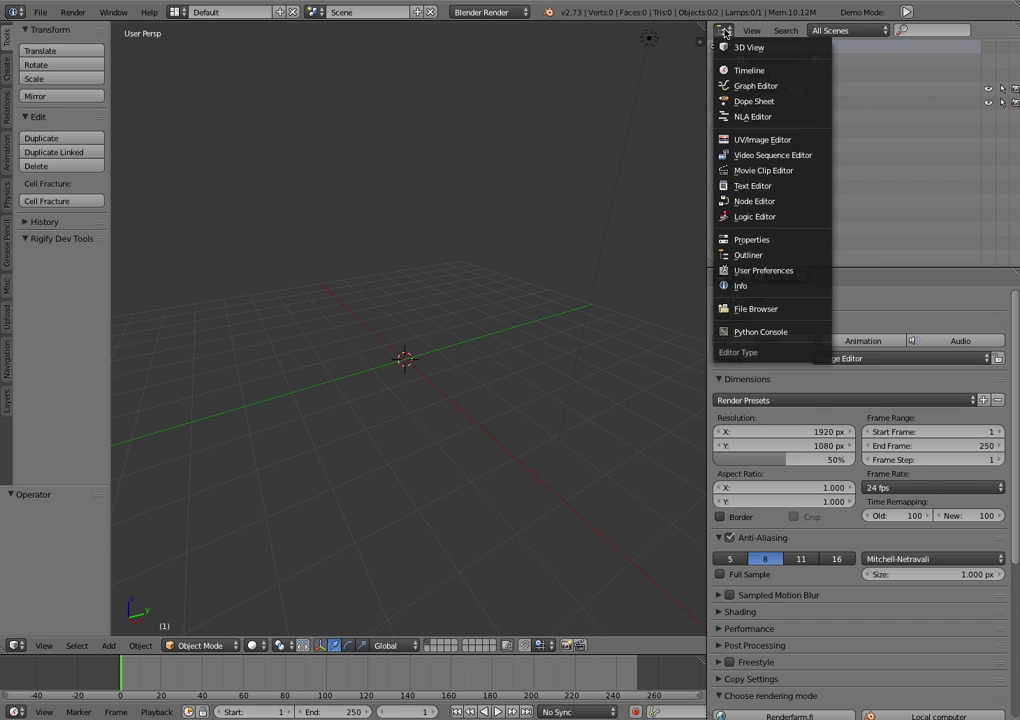
click(768, 140)
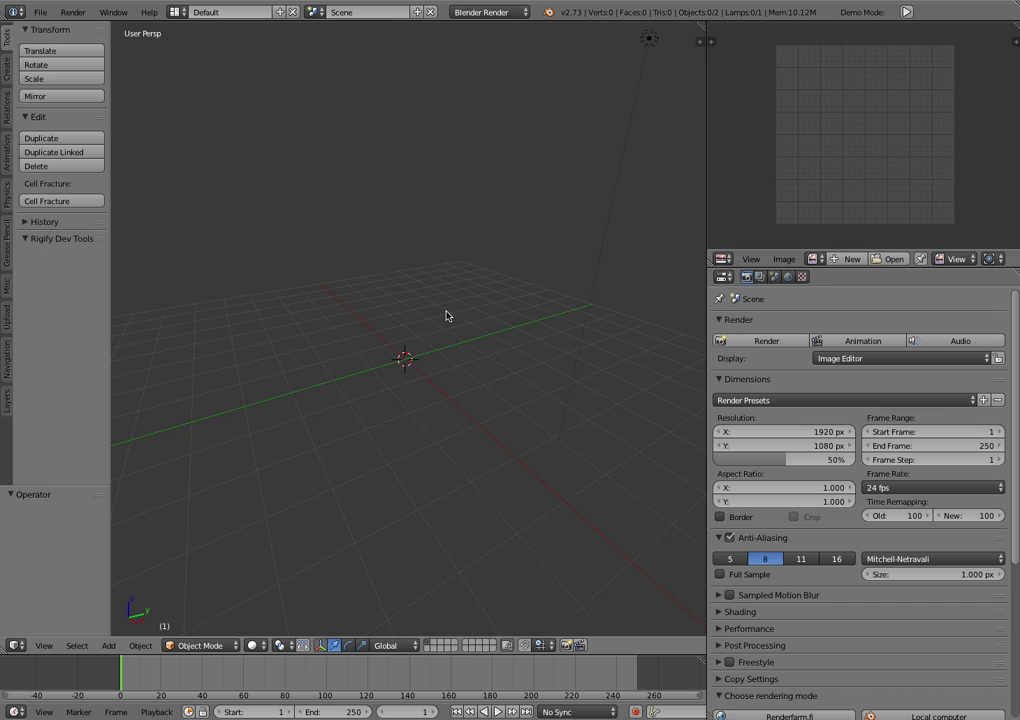
key(shift+a)
mouse_move(440, 317)
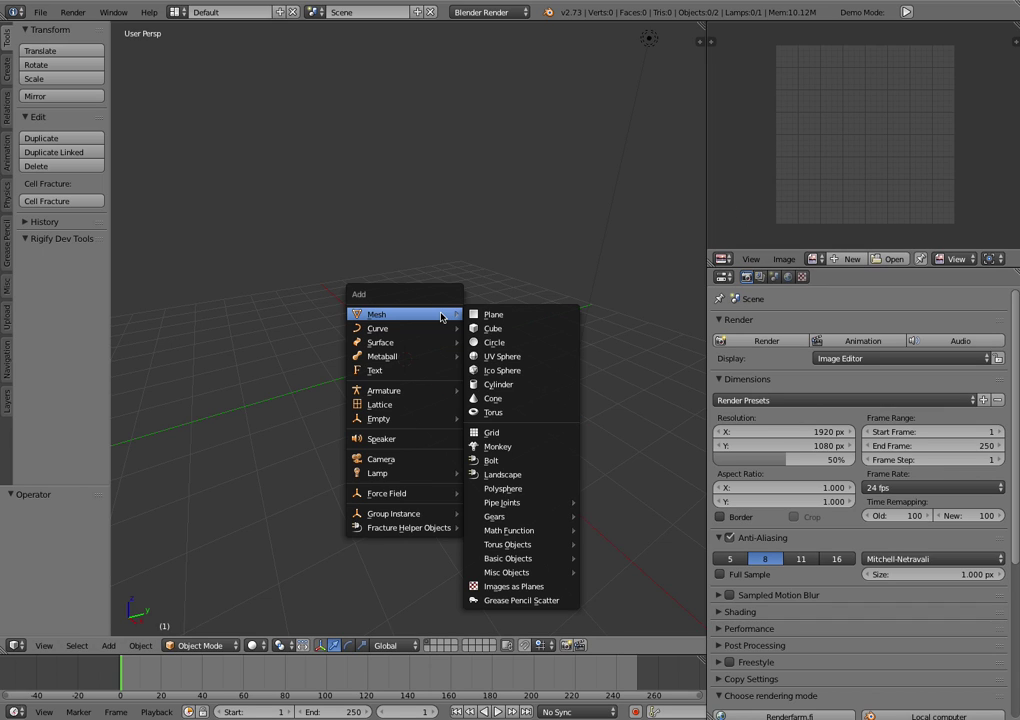
click(505, 356)
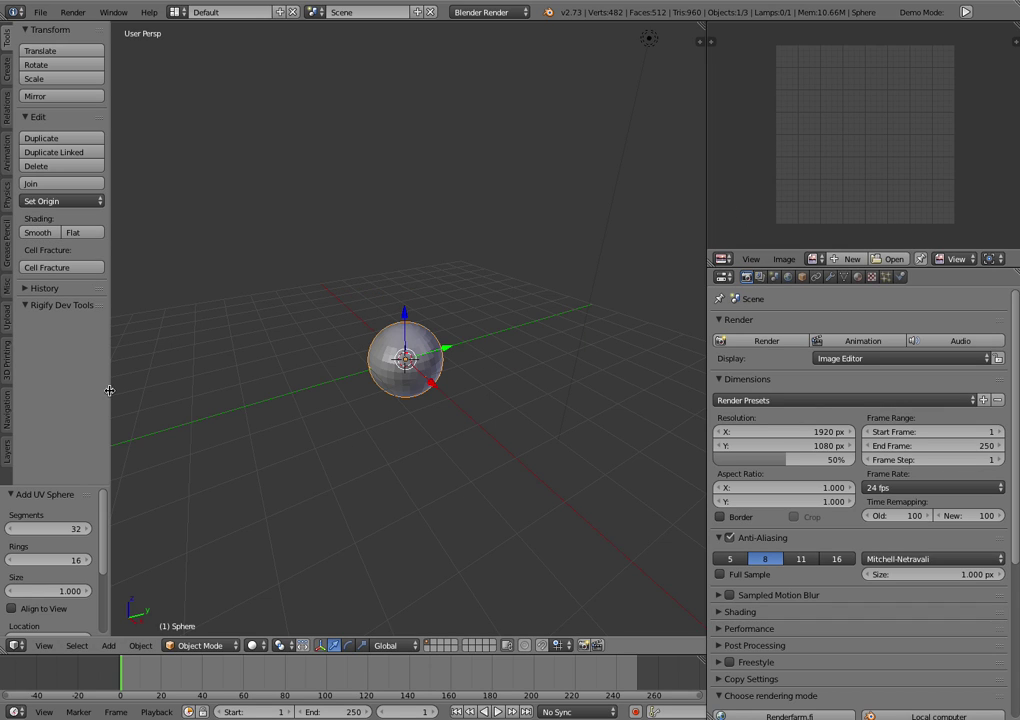
Scale the sphere up about 2.32 times and set it to smooth shading.
drag(109, 387, 140, 384)
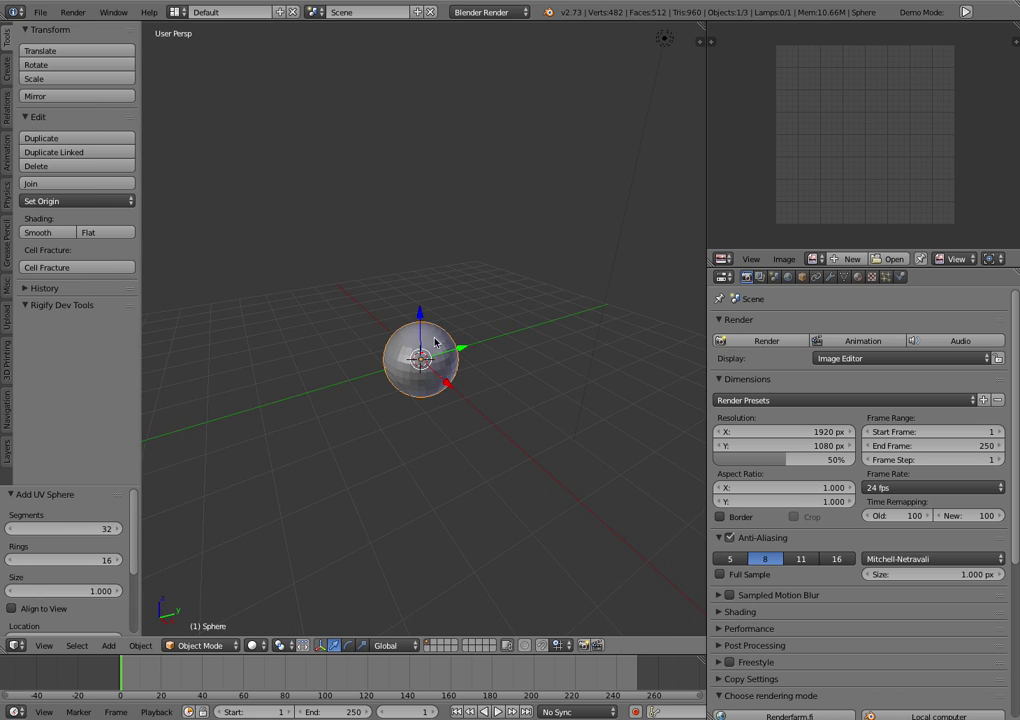
shift+middle_drag(437, 341, 465, 346)
scroll(465, 346, up, 1)
key(s)
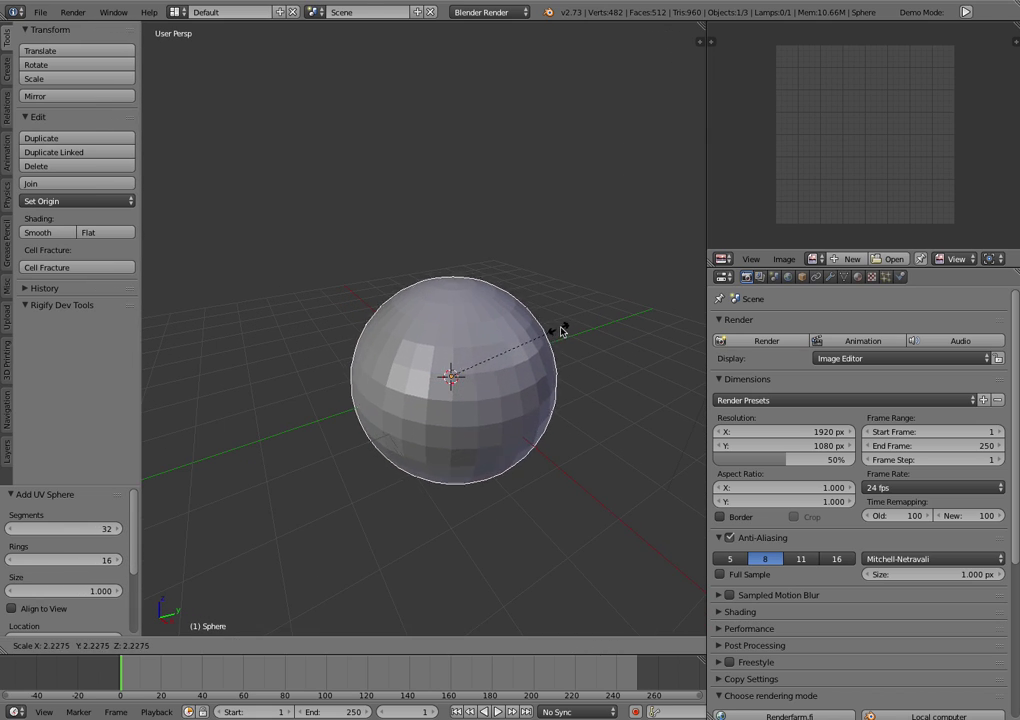
click(562, 331)
shift+middle_drag(562, 331, 485, 353)
scroll(465, 347, up, 2)
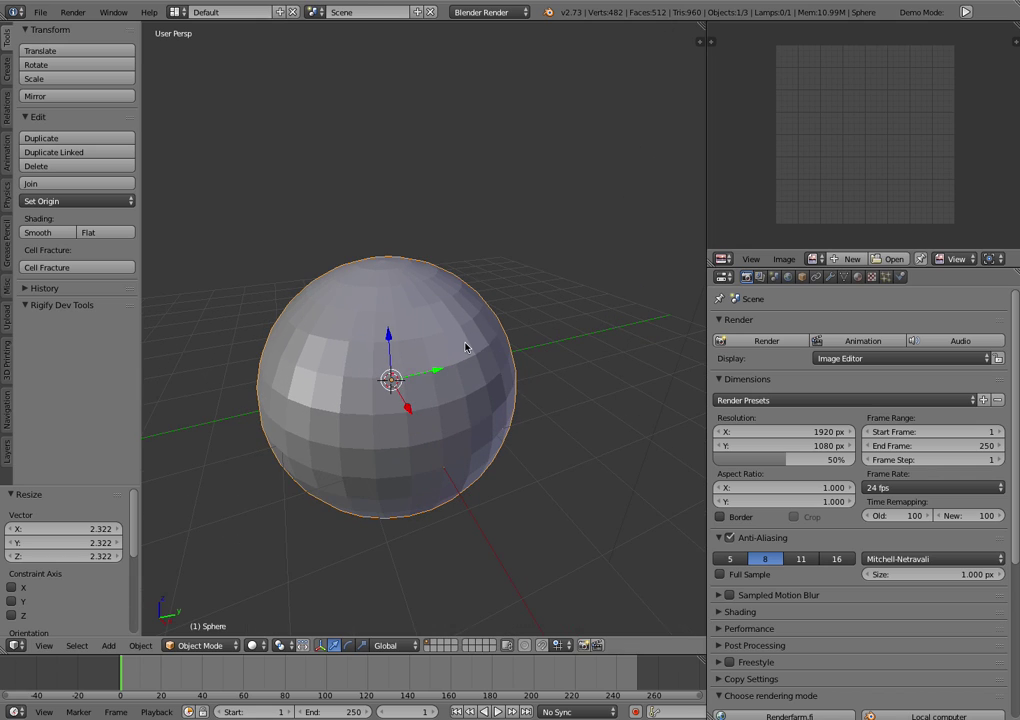
scroll(465, 347, down, 2)
click(37, 232)
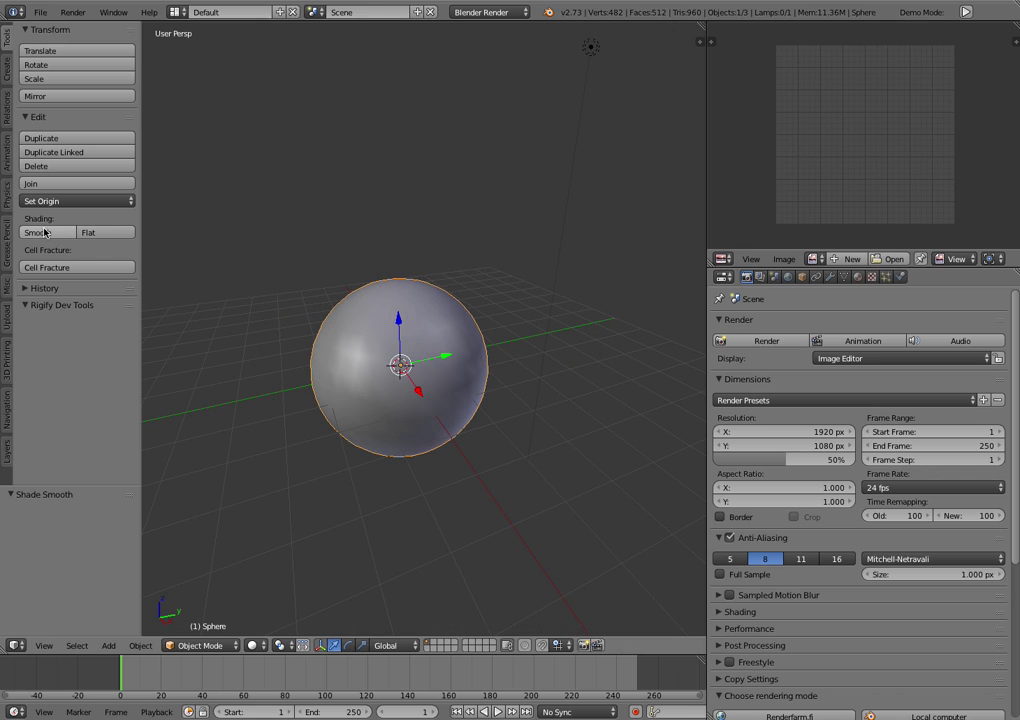
mouse_move(440, 358)
middle_down()
mouse_move(409, 354)
mouse_move(430, 321)
middle_up()
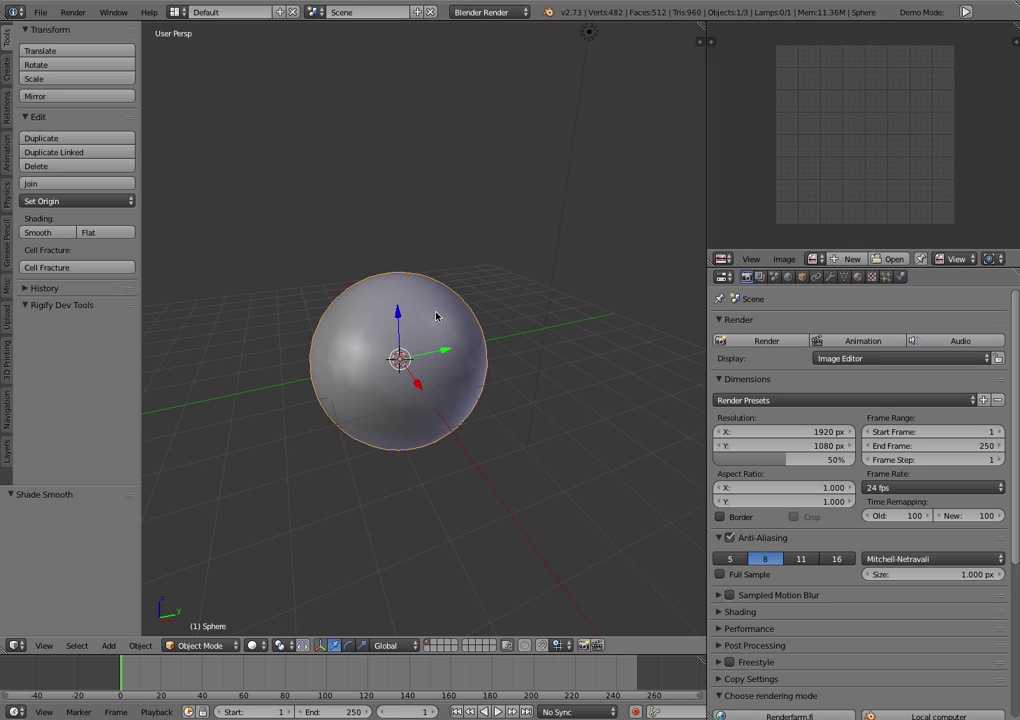
Unwrap the sphere in Edit Mode with Smart UV Project.
key(Tab)
click(548, 311)
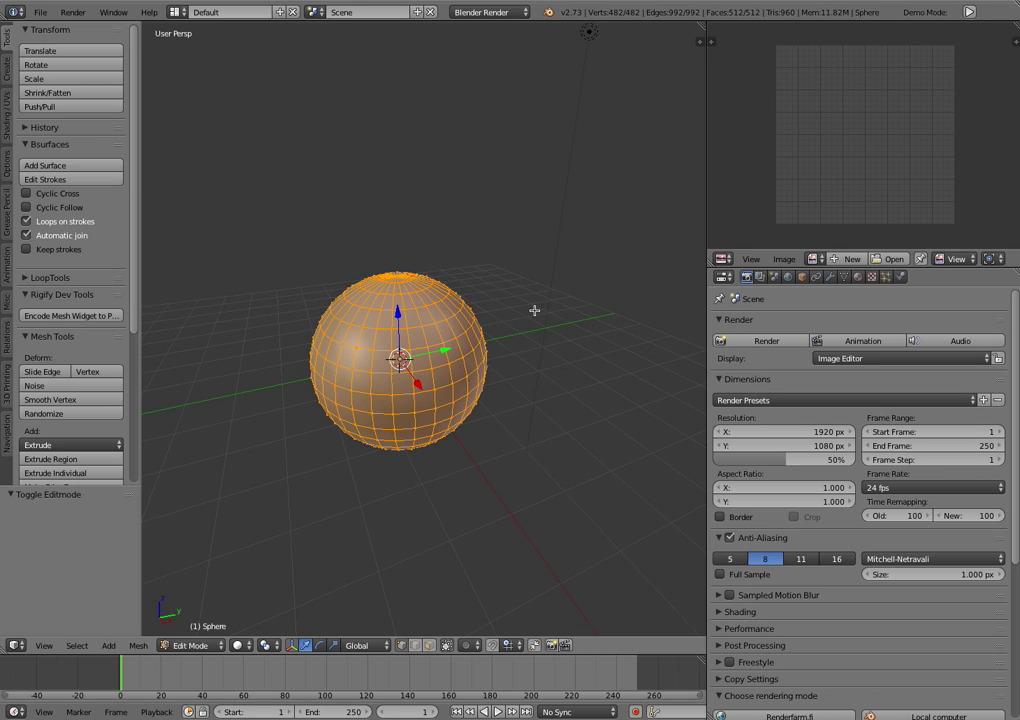
key(u)
click(528, 311)
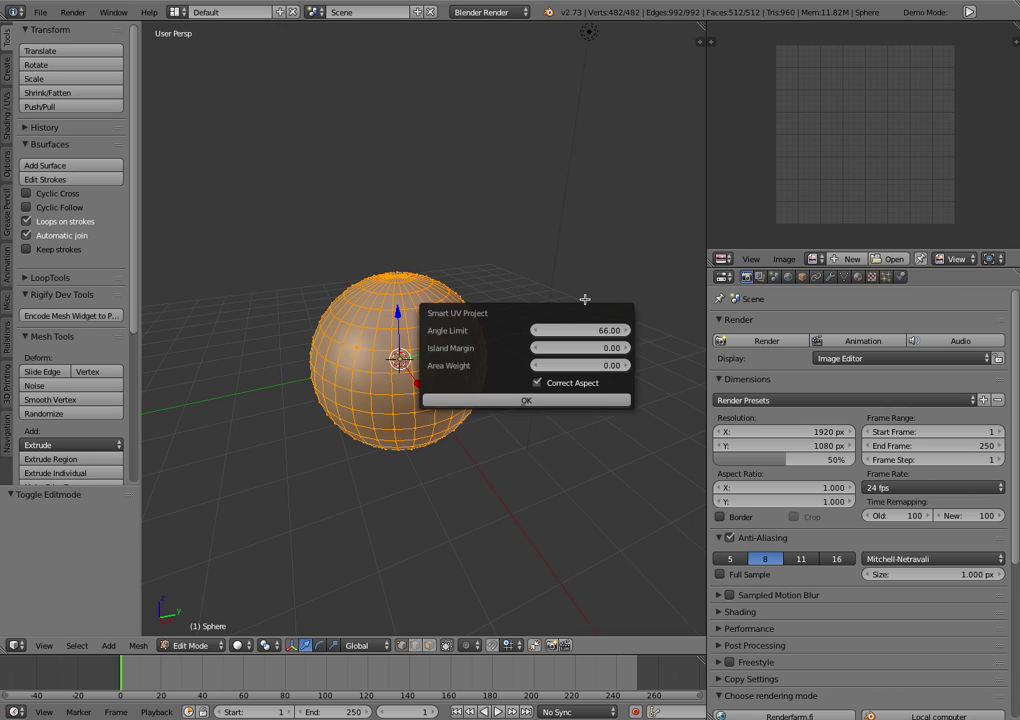
click(513, 399)
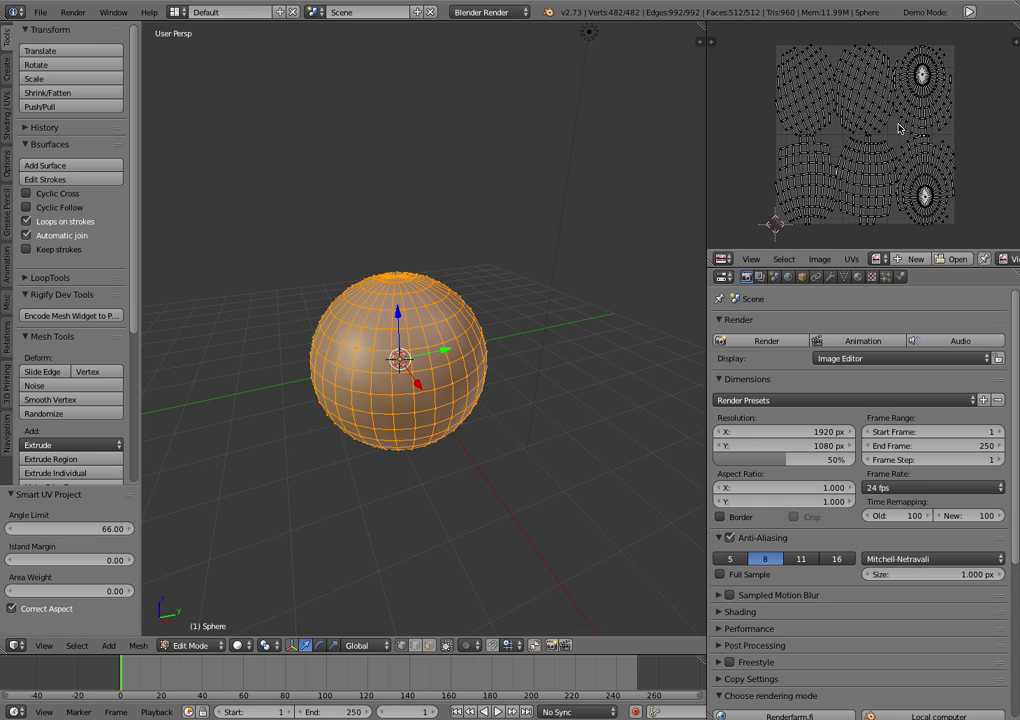
Select all UVs in the image editor and enlarge the image editor area.
key(a)
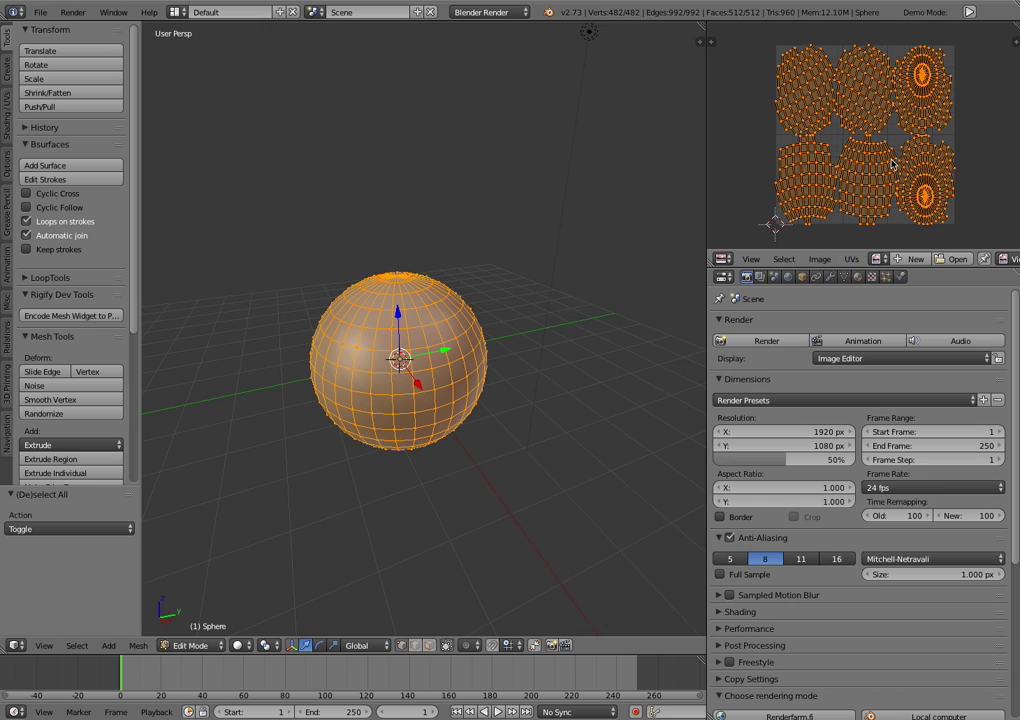
click(851, 259)
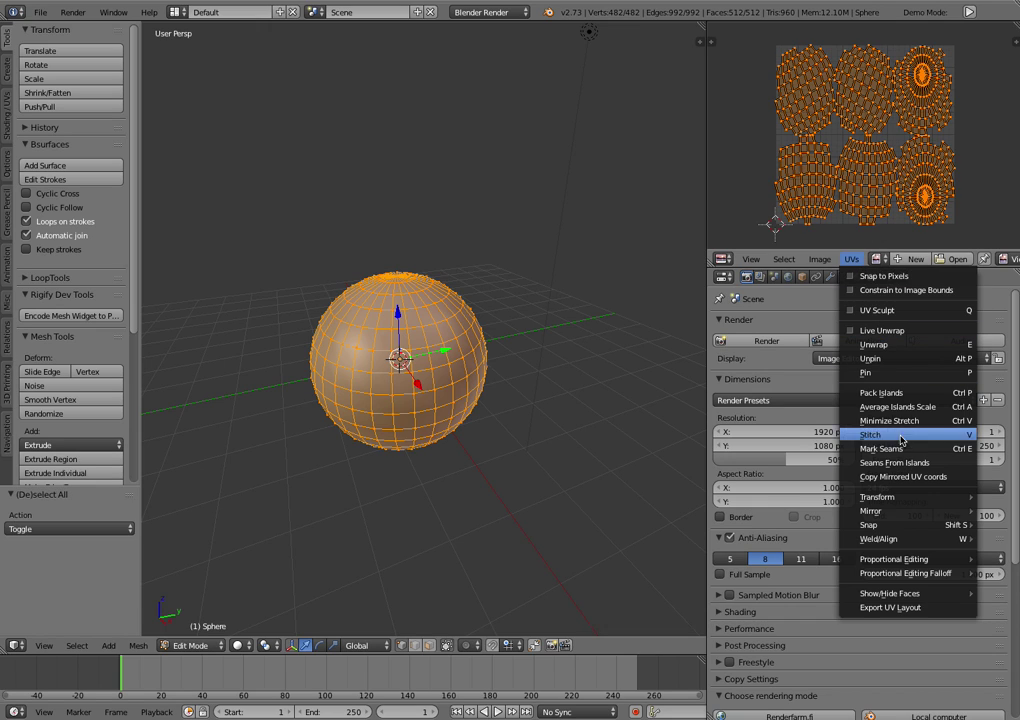
click(746, 183)
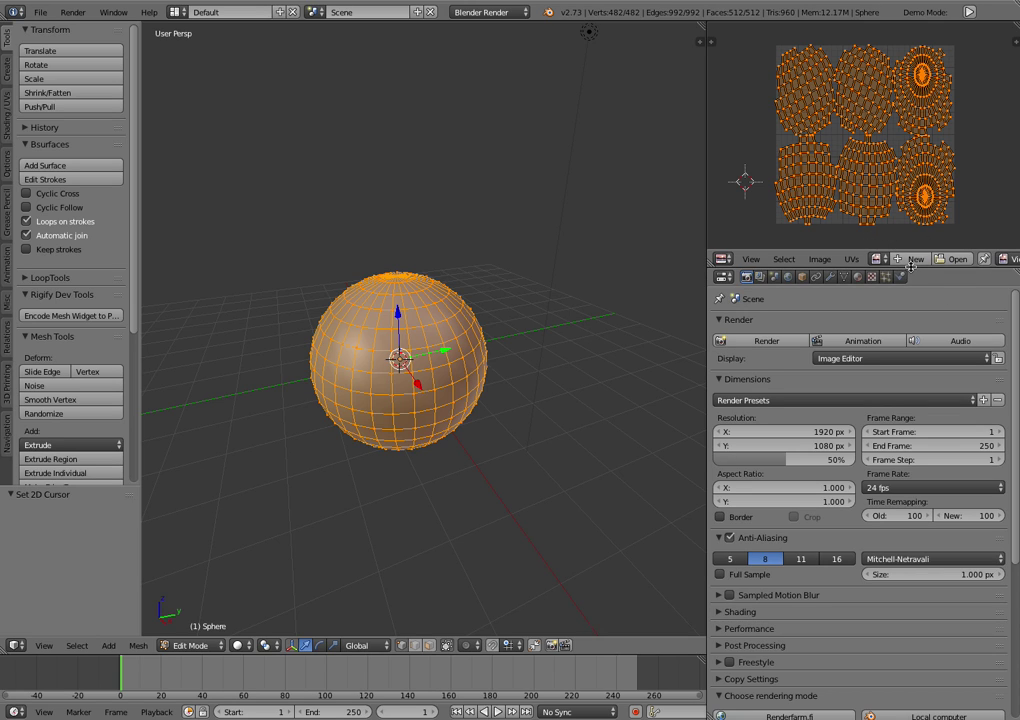
drag(925, 268, 925, 297)
scroll(919, 258, up, 1)
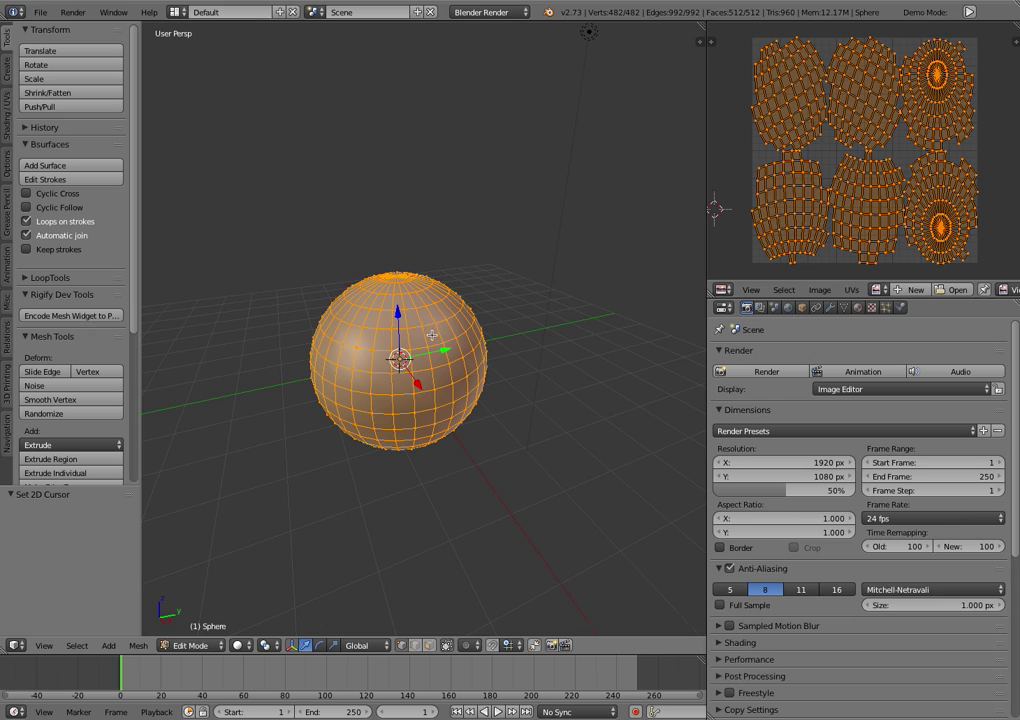
middle_drag(432, 336, 510, 246)
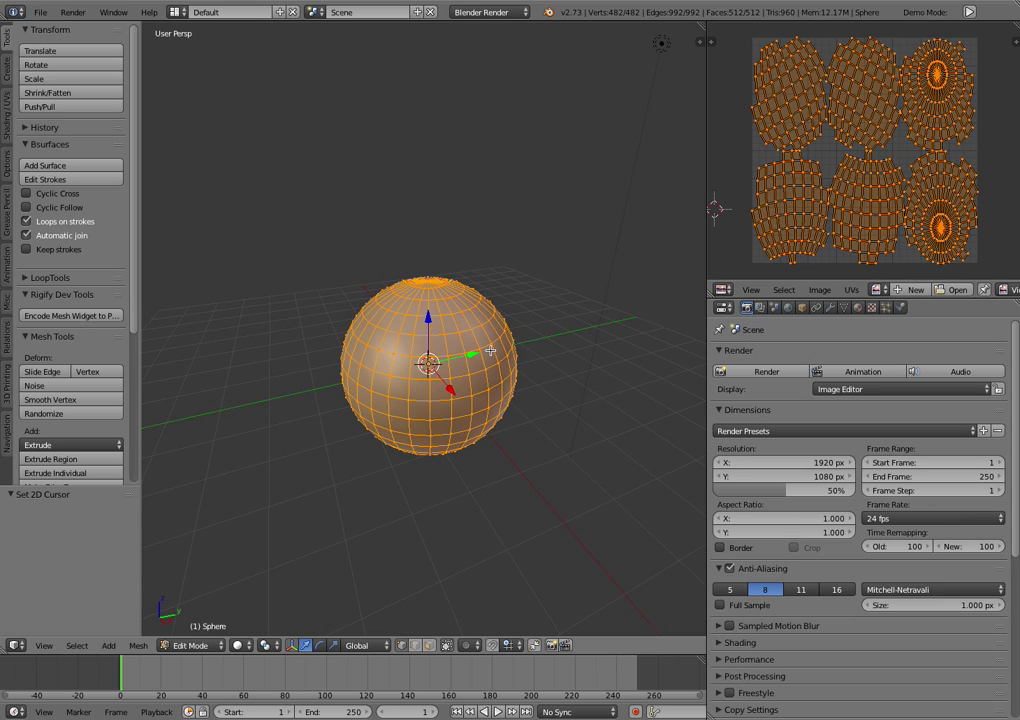
Start a new image and keep its width at 1024.
click(910, 290)
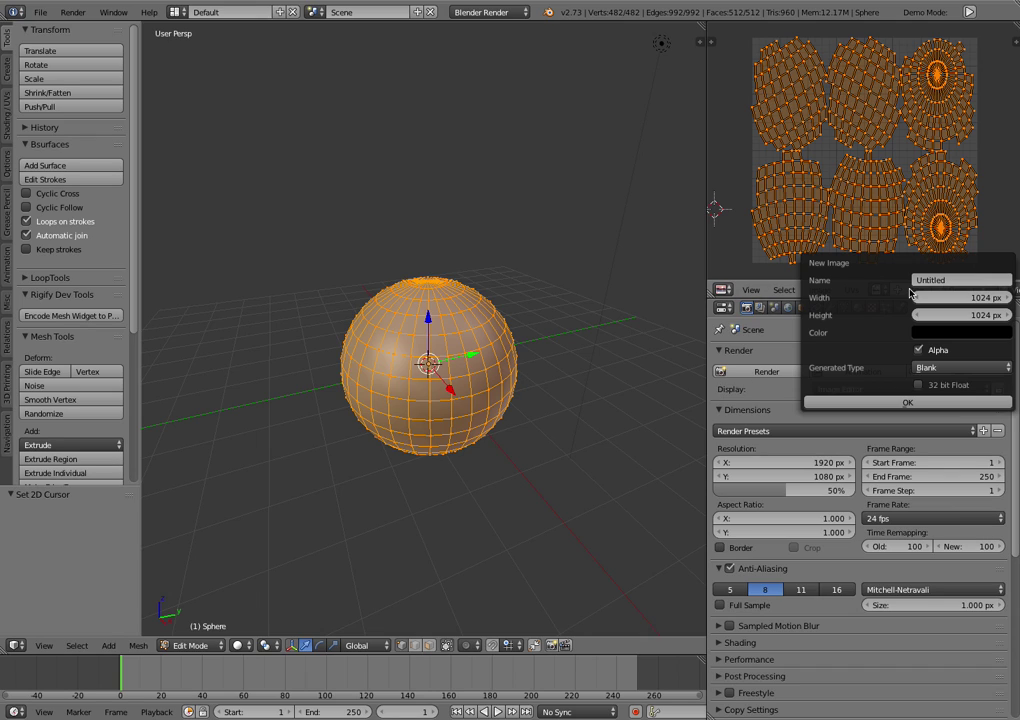
click(985, 299)
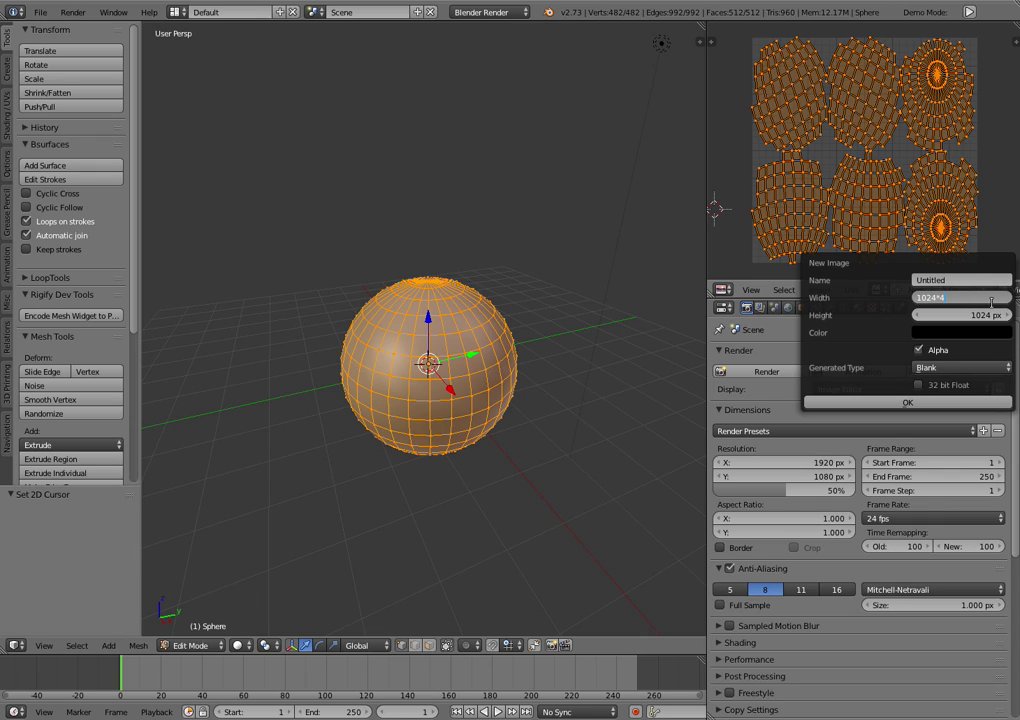
key(Return)
click(974, 300)
text(1)
key(Return)
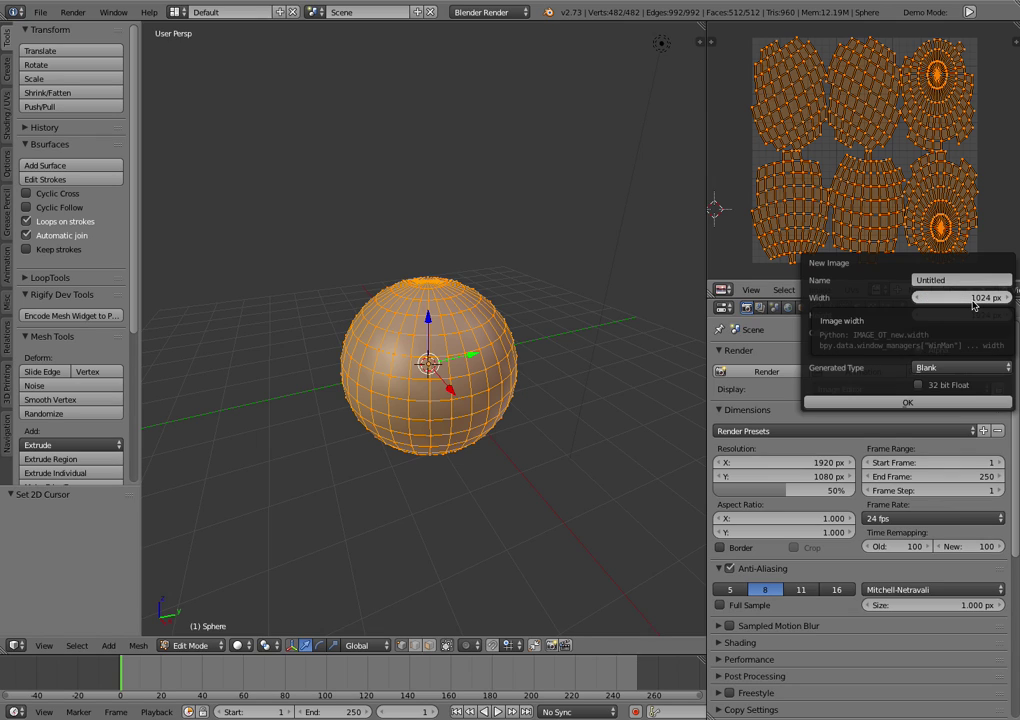
Fill the image with hex colour 8080FF, make it 32-bit float, and create it.
click(953, 336)
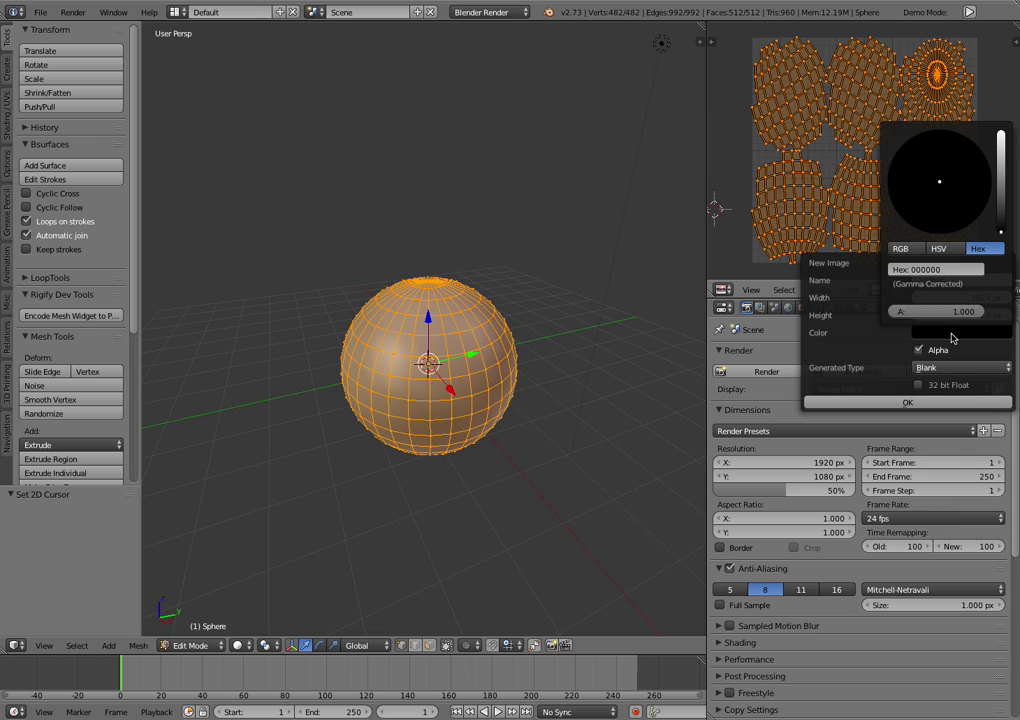
click(937, 269)
text(8088)
key(Return)
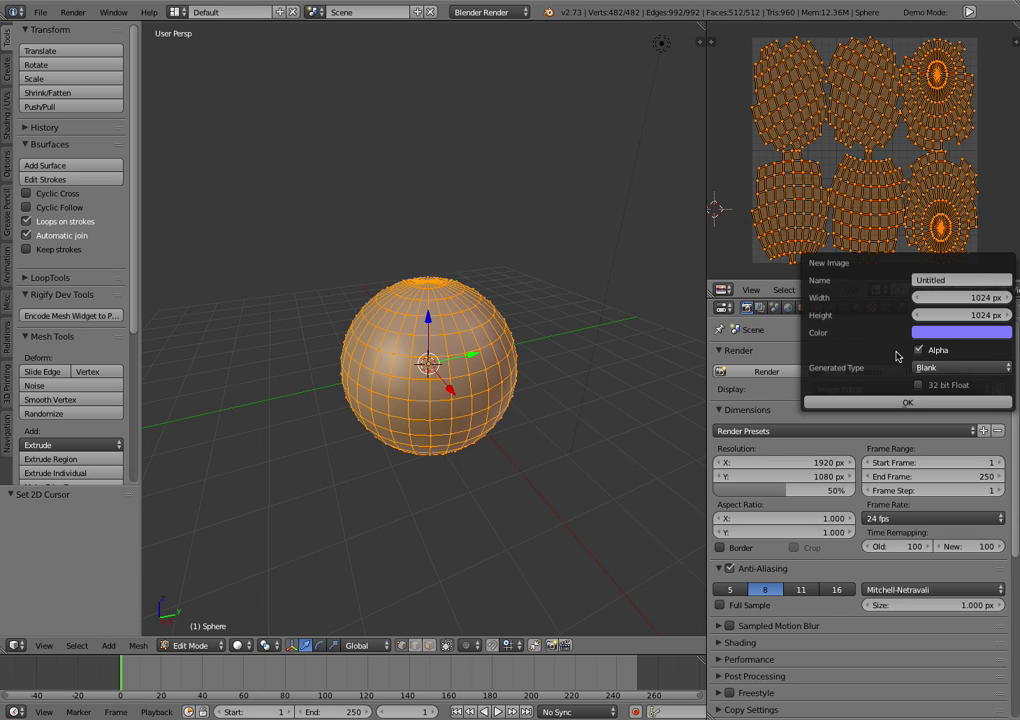
click(918, 386)
click(905, 405)
scroll(893, 141, down, 4)
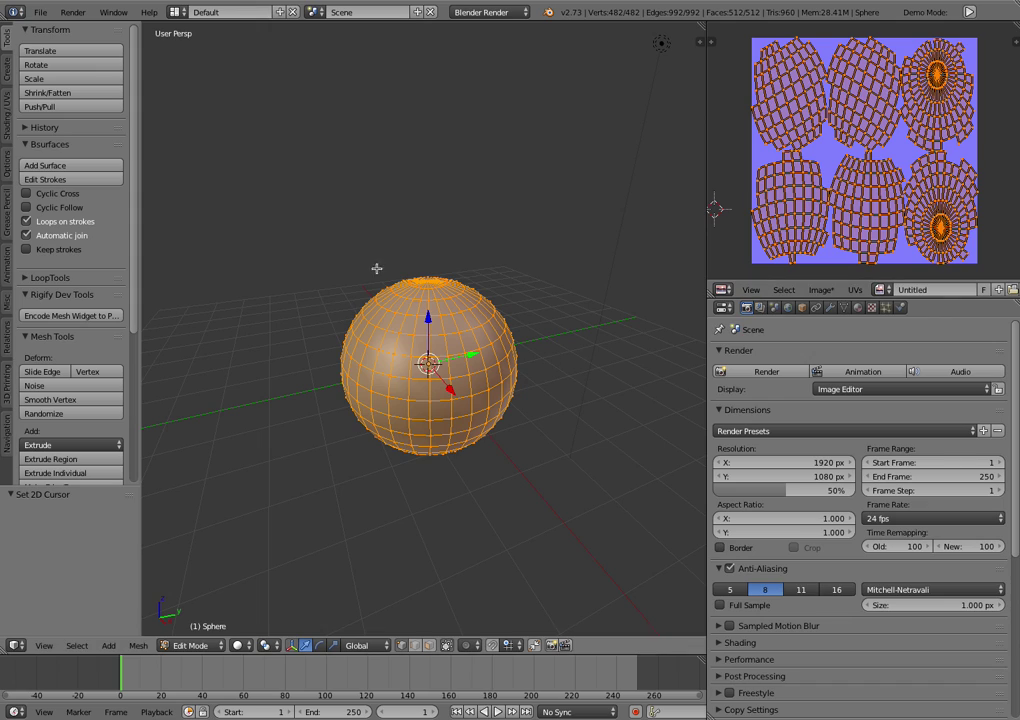
Return the sphere to Object Mode and add a Multiresolution modifier.
key(Tab)
click(383, 346)
click(831, 310)
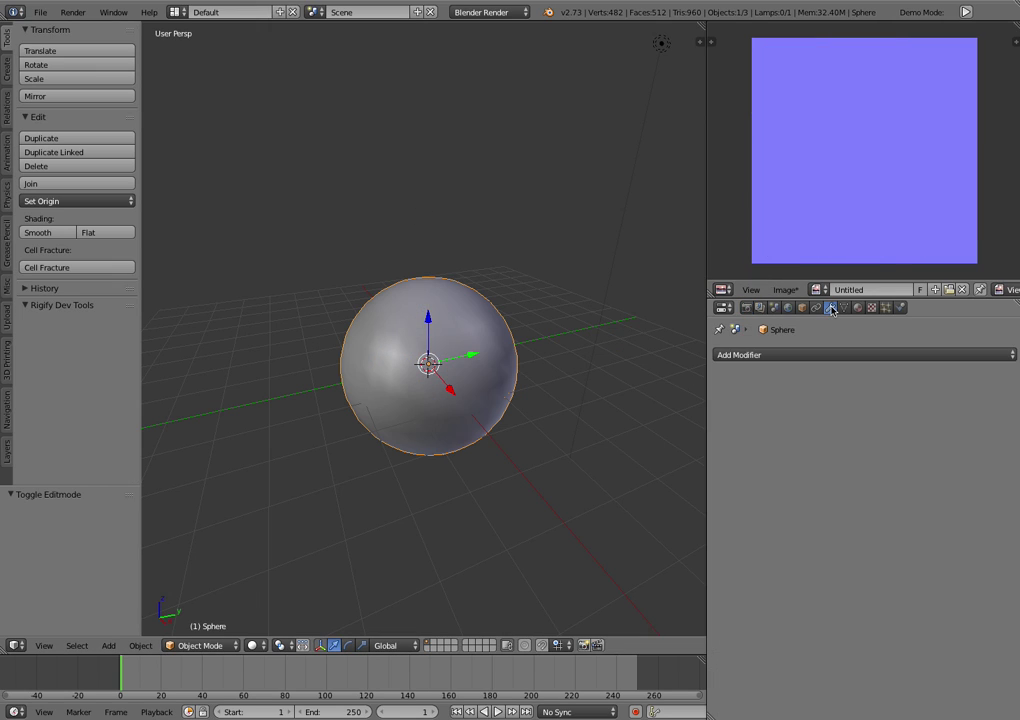
click(789, 355)
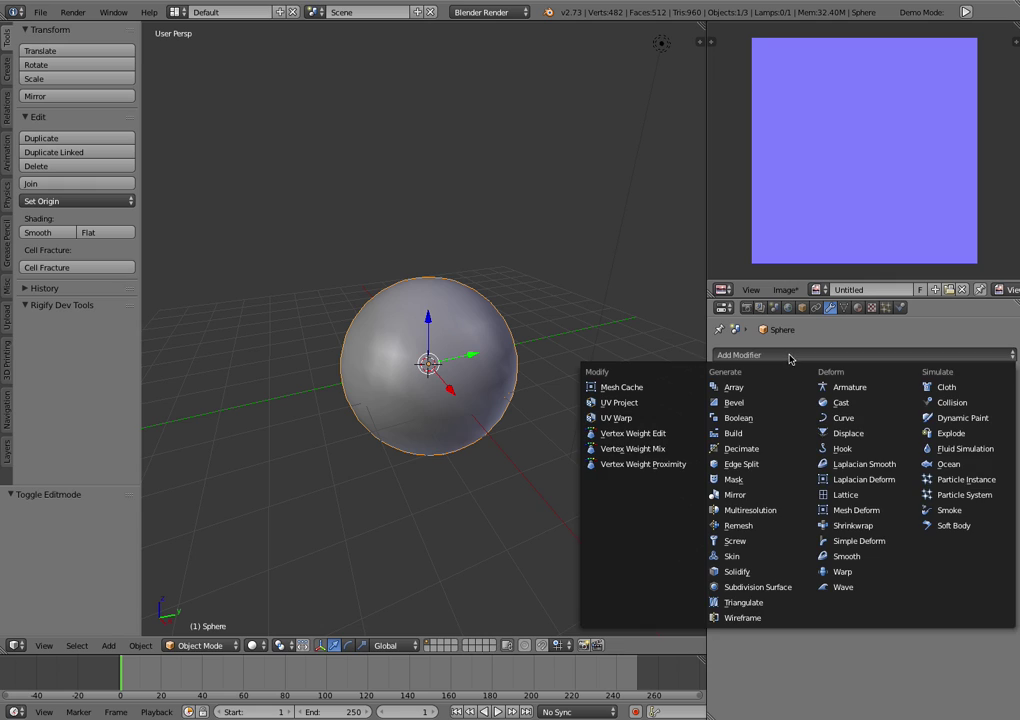
click(750, 509)
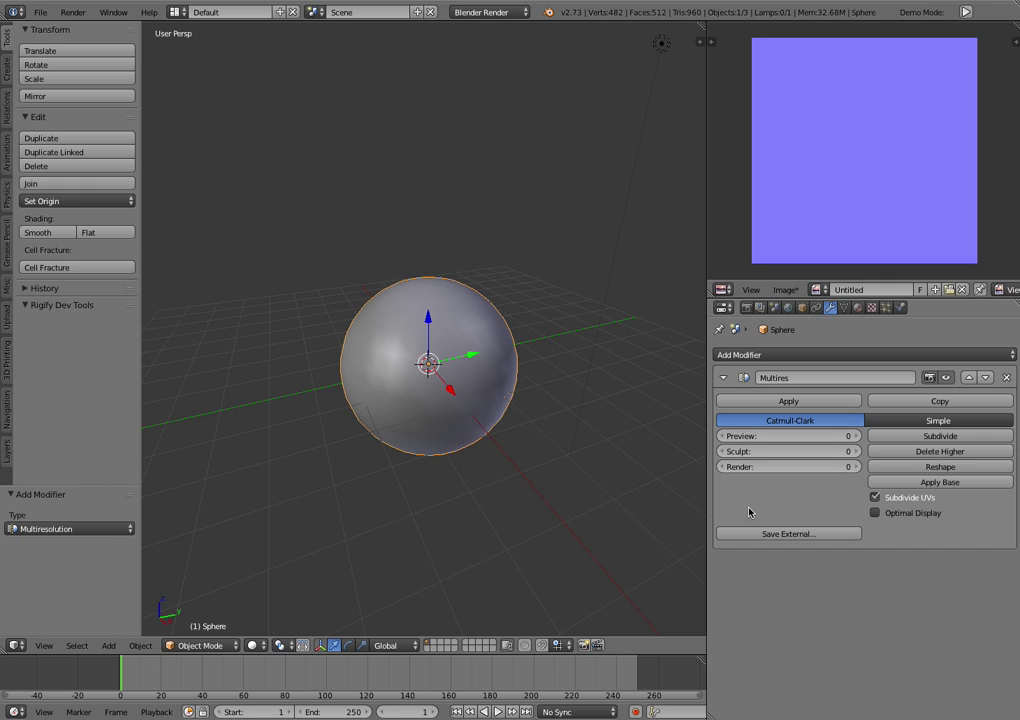
Subdivide the Multires modifier four times to reach level 4.
click(942, 437)
click(942, 437)
click(942, 437)
click(942, 437)
mouse_move(553, 417)
middle_down()
mouse_move(496, 401)
mouse_move(505, 401)
mouse_move(500, 390)
middle_up()
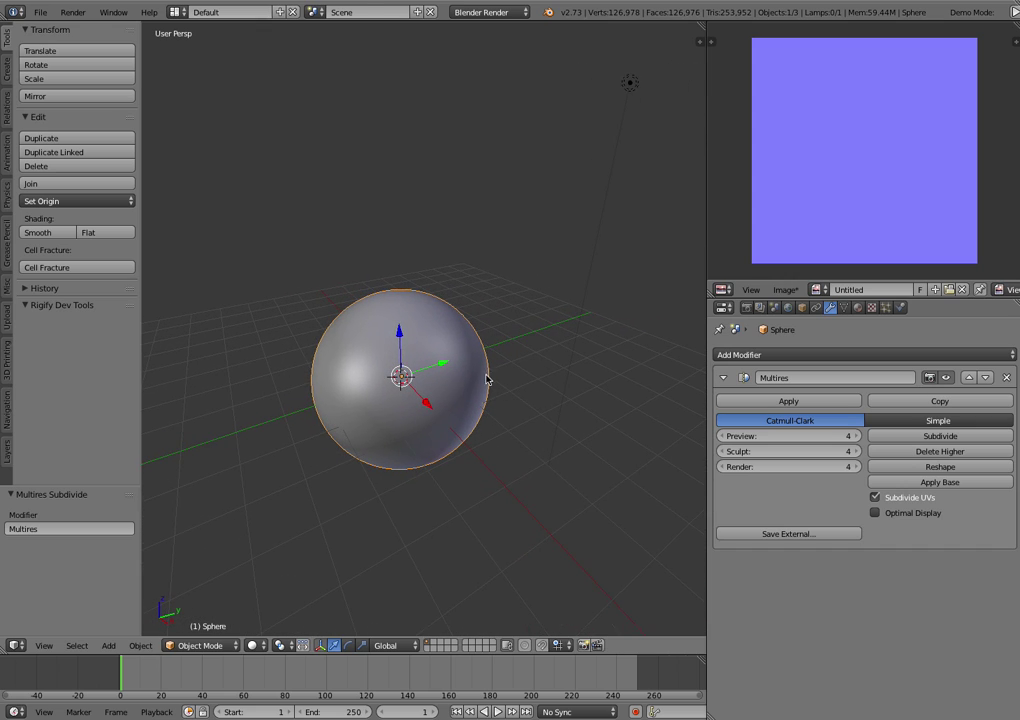
key(Tab)
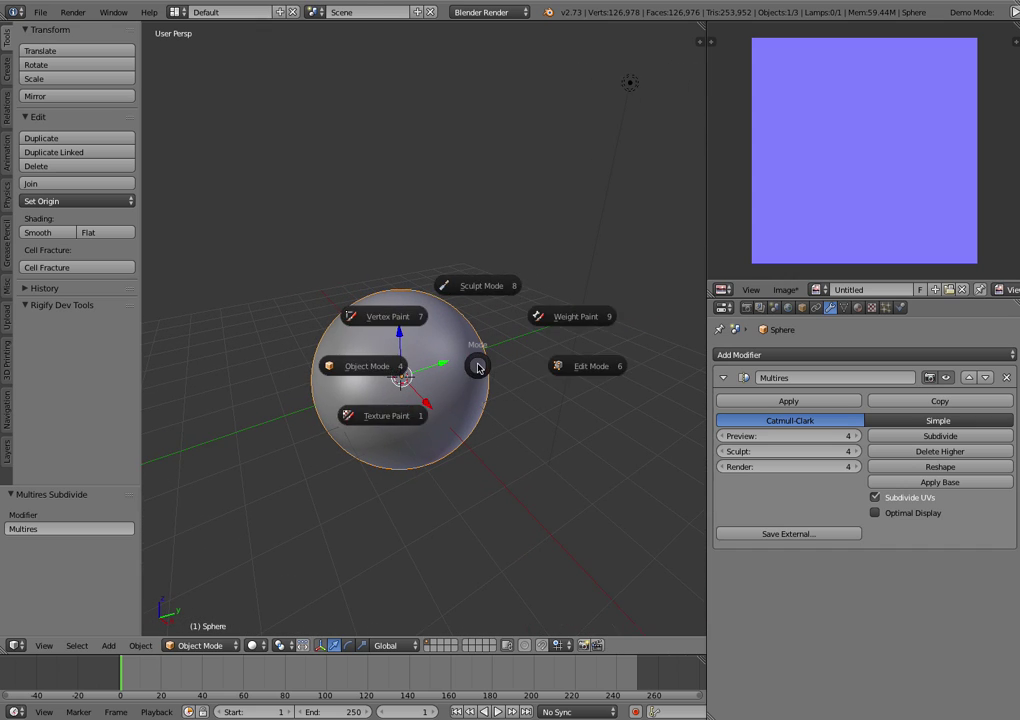
Enter Sculpt Mode with a 20 px brush radius.
click(478, 288)
drag(142, 256, 180, 266)
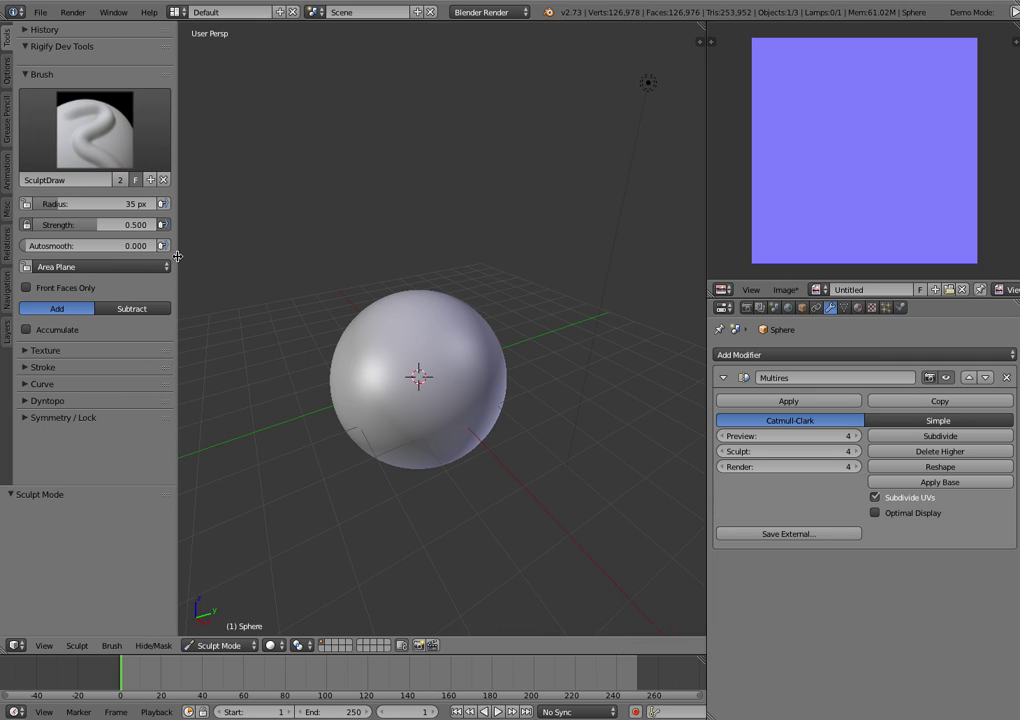
drag(61, 203, 44, 203)
Sculpt raised grooves across the sphere's left side and front.
mouse_move(375, 342)
mouse_down()
mouse_move(378, 407)
mouse_move(408, 376)
mouse_move(434, 383)
mouse_move(468, 442)
mouse_move(418, 430)
mouse_move(384, 403)
mouse_up()
middle_drag(384, 403, 464, 341)
mouse_move(464, 341)
mouse_down()
mouse_move(425, 413)
mouse_move(433, 424)
mouse_move(447, 391)
mouse_move(489, 444)
mouse_move(433, 488)
mouse_move(388, 353)
mouse_up()
middle_drag(371, 380, 462, 369)
mouse_move(462, 369)
mouse_down()
mouse_move(423, 375)
mouse_move(433, 390)
mouse_move(503, 400)
mouse_up()
middle_drag(458, 414, 419, 332)
mouse_move(419, 332)
mouse_down()
mouse_move(420, 372)
mouse_move(448, 383)
mouse_move(408, 348)
mouse_move(371, 358)
mouse_move(392, 391)
mouse_move(483, 373)
mouse_up()
middle_drag(483, 373, 471, 421)
Switch the brush to Subtract and carve dents across the sphere's upper and lower left front.
click(132, 308)
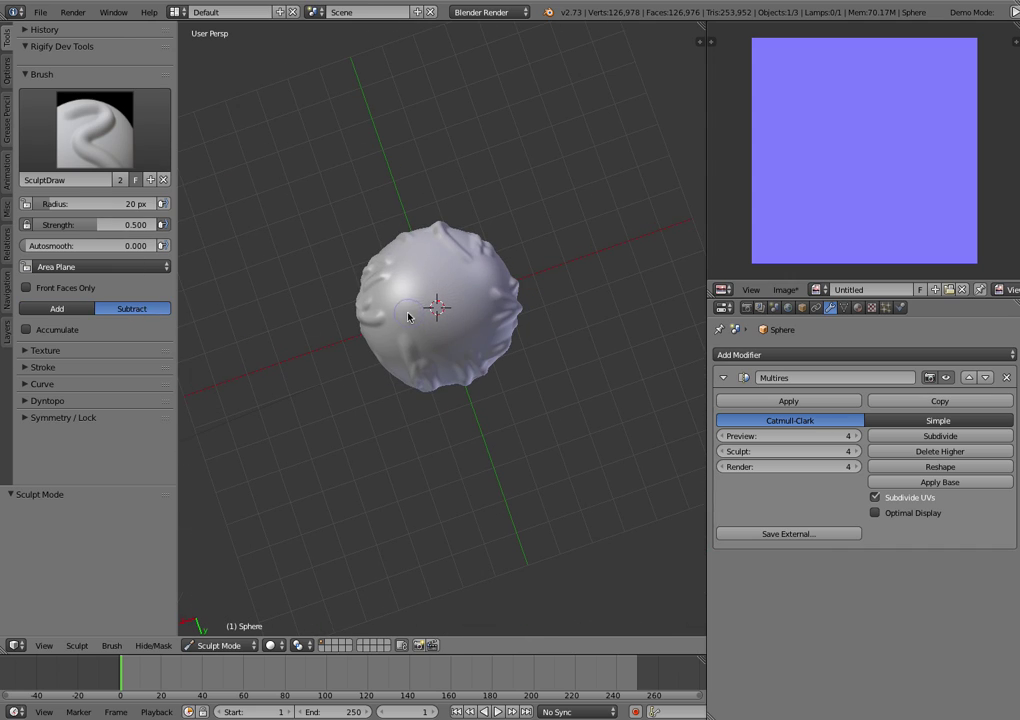
mouse_move(410, 312)
mouse_down()
mouse_move(435, 258)
mouse_move(491, 284)
mouse_move(452, 308)
mouse_move(475, 273)
mouse_move(444, 320)
mouse_move(382, 343)
mouse_move(413, 371)
mouse_up()
mouse_move(413, 371)
middle_down()
mouse_move(478, 207)
mouse_move(392, 348)
middle_up()
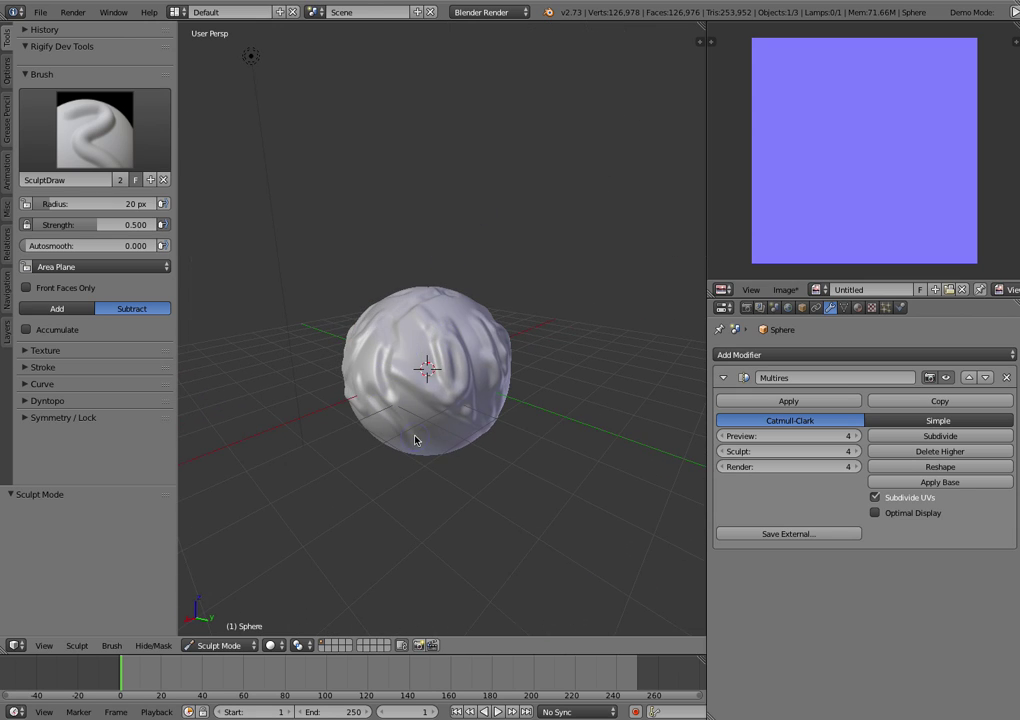
middle_drag(434, 397, 446, 357)
mouse_move(430, 375)
mouse_down()
mouse_move(426, 434)
mouse_move(389, 408)
mouse_move(342, 405)
mouse_up()
middle_drag(342, 405, 405, 333)
drag(405, 333, 356, 388)
middle_drag(449, 356, 430, 433)
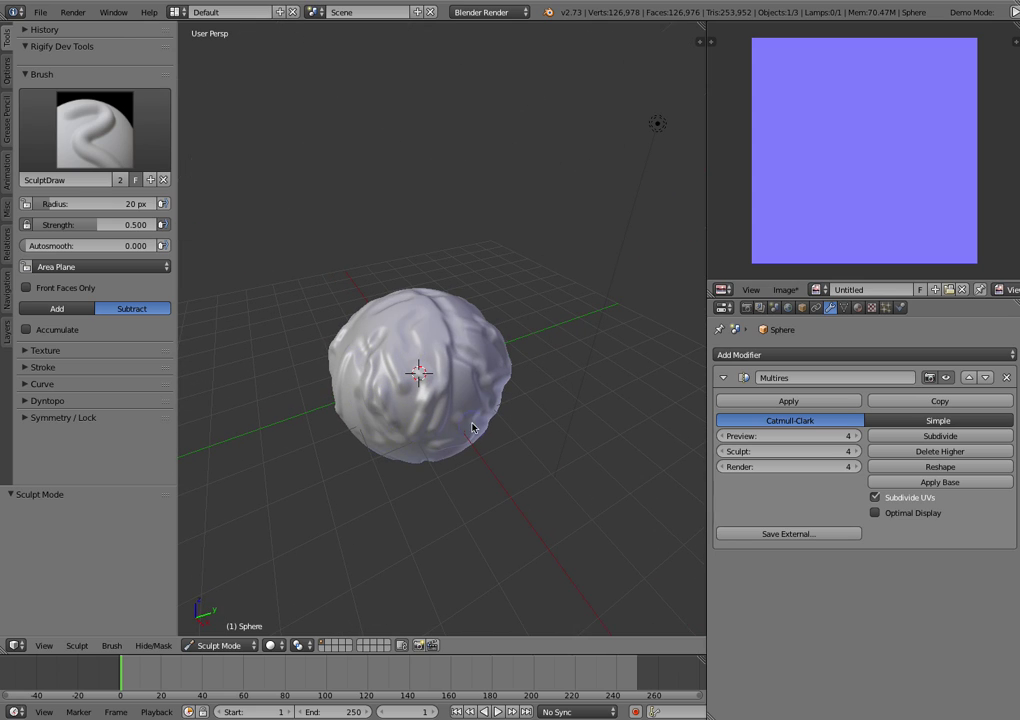
mouse_move(465, 427)
middle_down()
mouse_move(389, 410)
mouse_move(421, 347)
mouse_move(405, 387)
mouse_move(458, 335)
middle_up()
mouse_move(521, 392)
middle_down()
mouse_move(420, 404)
mouse_move(433, 364)
middle_up()
key(Tab)
Return to Object Mode and set the Multires preview level to 1.
click(310, 346)
mouse_move(310, 346)
middle_down()
mouse_move(494, 346)
mouse_move(319, 364)
mouse_move(478, 314)
mouse_move(524, 339)
mouse_move(405, 354)
middle_up()
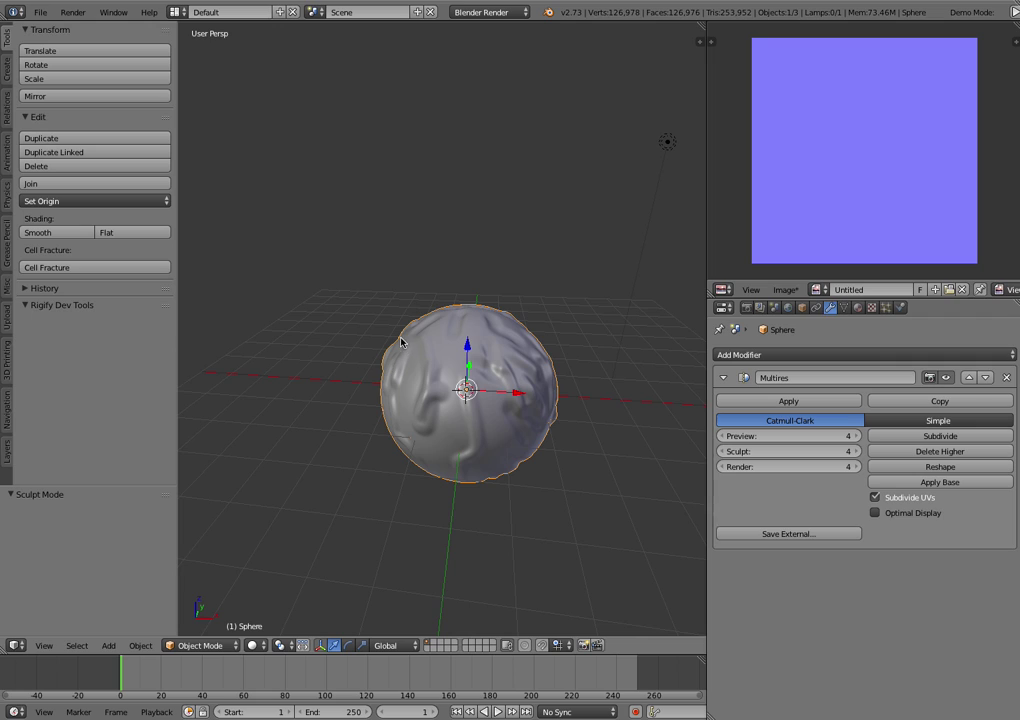
middle_drag(467, 346, 434, 350)
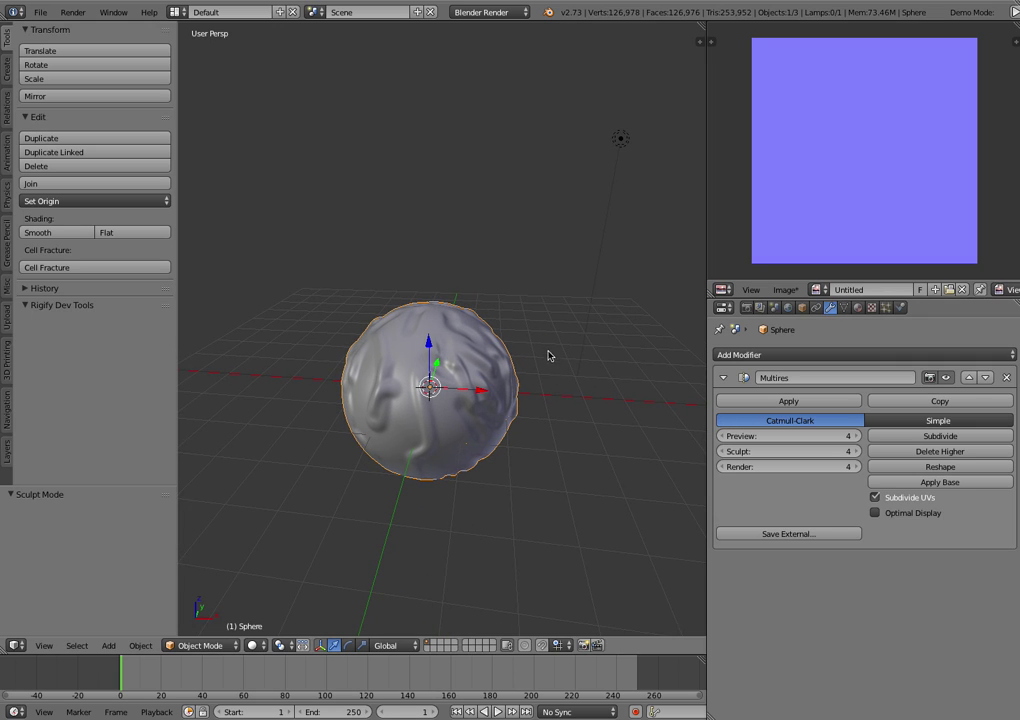
click(823, 437)
text(1)
key(Return)
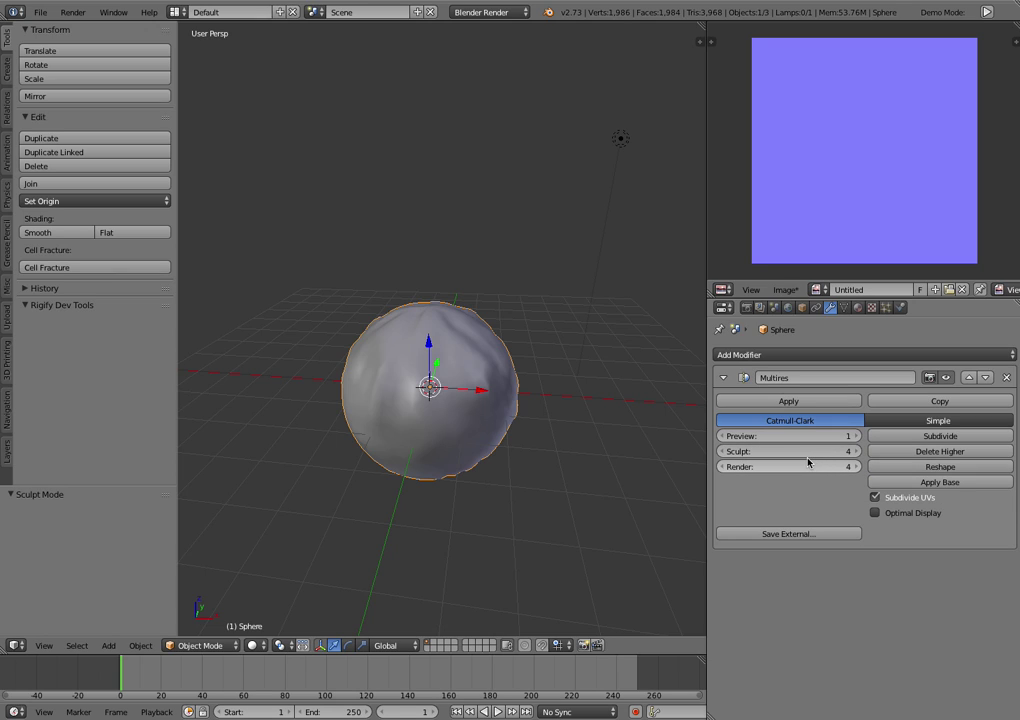
Inspect the smoothed sphere from several angles and show the Render properties.
middle_drag(505, 380, 474, 403)
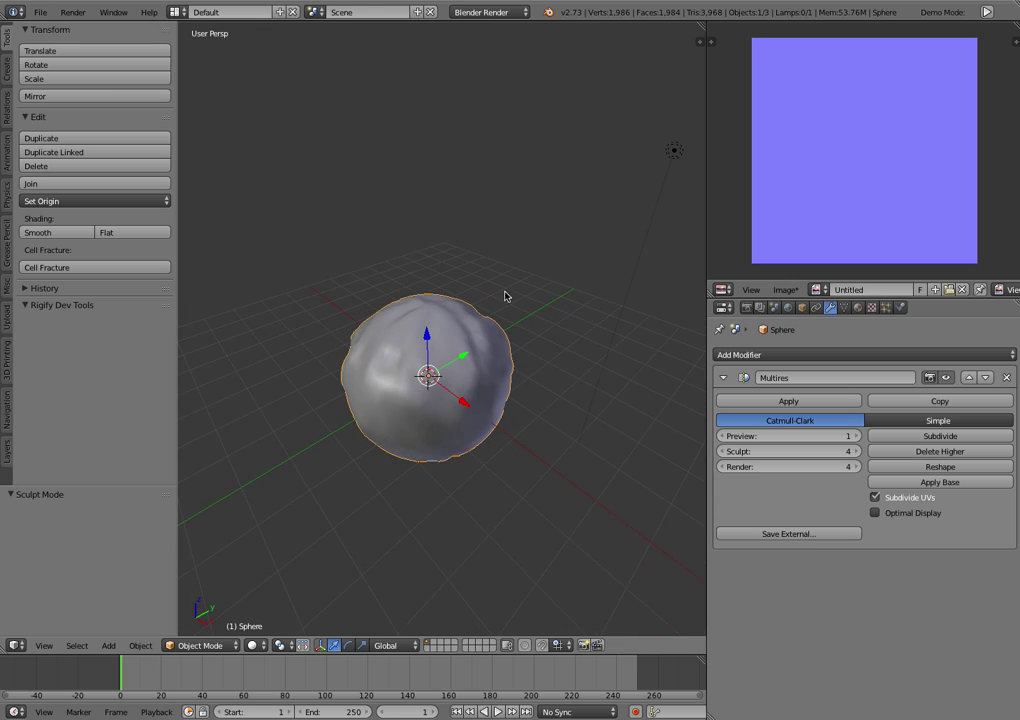
middle_drag(571, 364, 444, 340)
scroll(450, 336, up, 1)
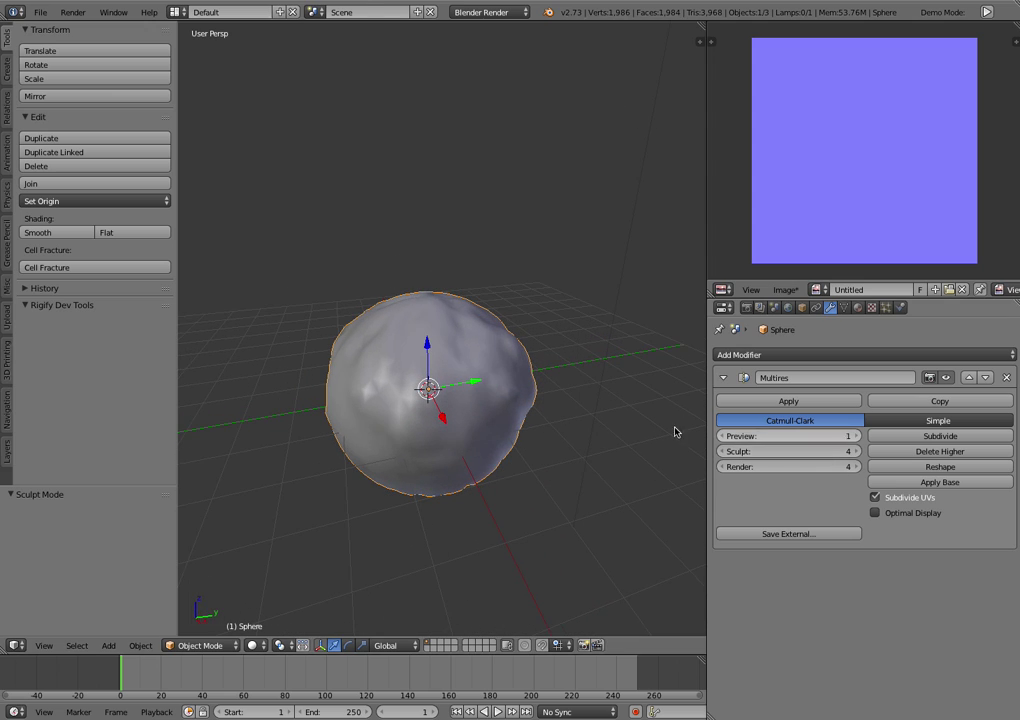
middle_drag(540, 394, 610, 410)
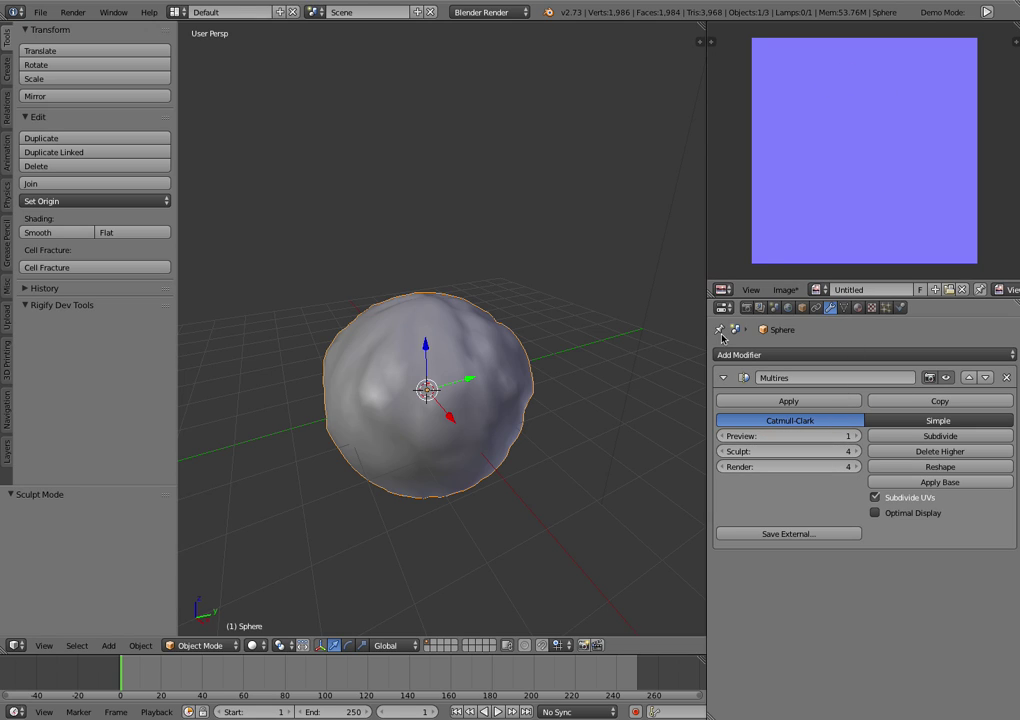
click(746, 308)
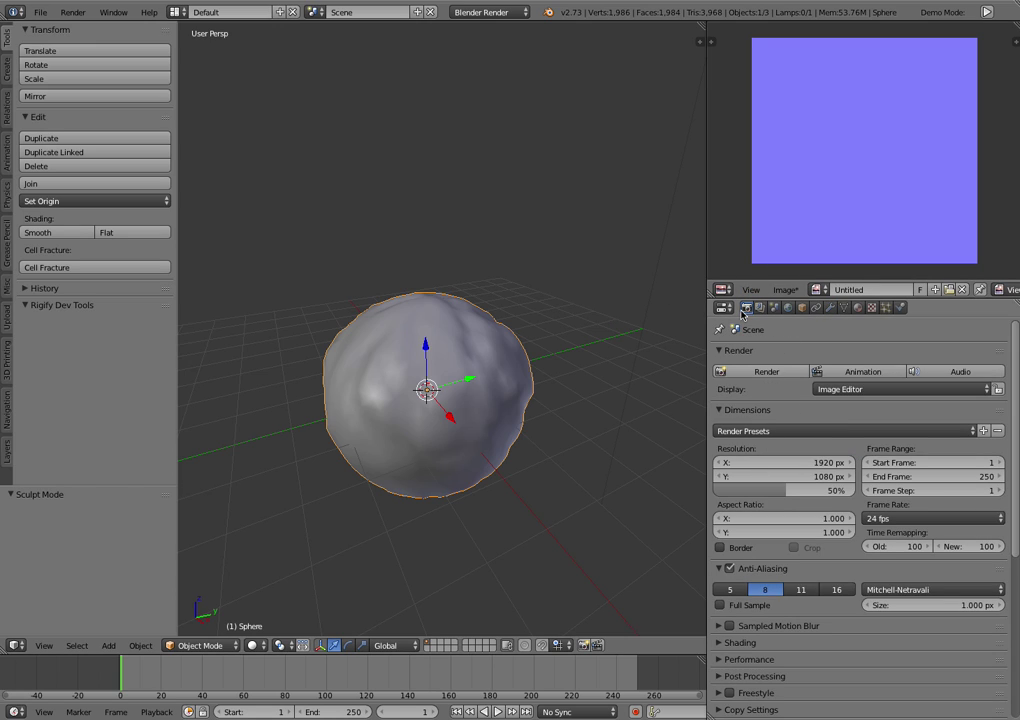
In the Bake panel choose Normals, enable Bake from Multires, and turn off Clear.
scroll(835, 380, down, 7)
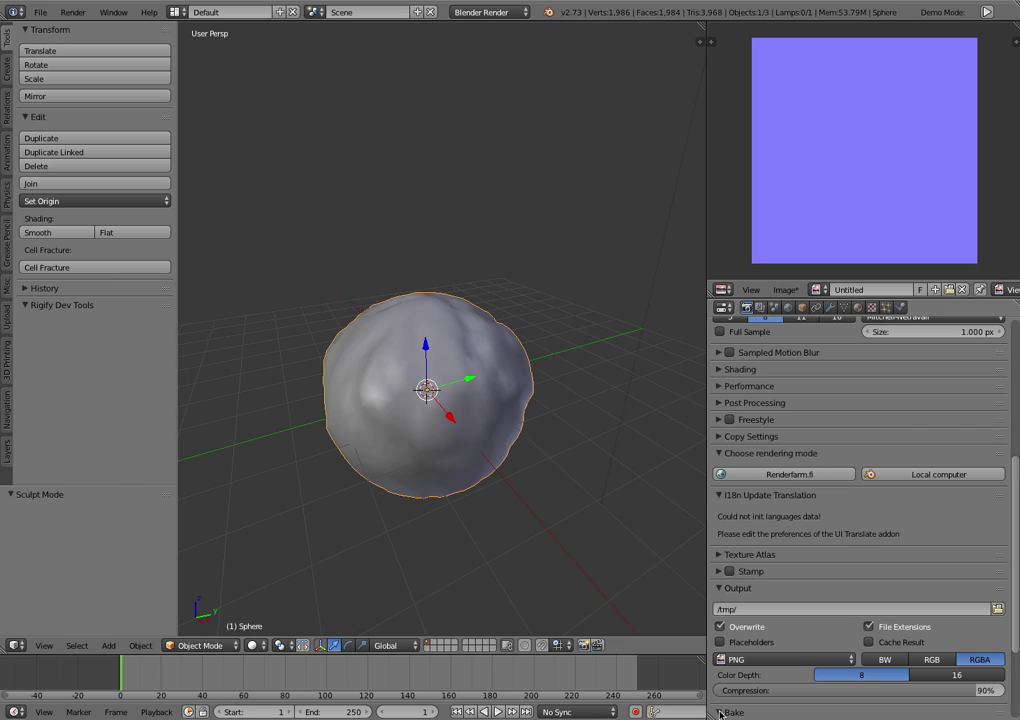
scroll(840, 556, down, 4)
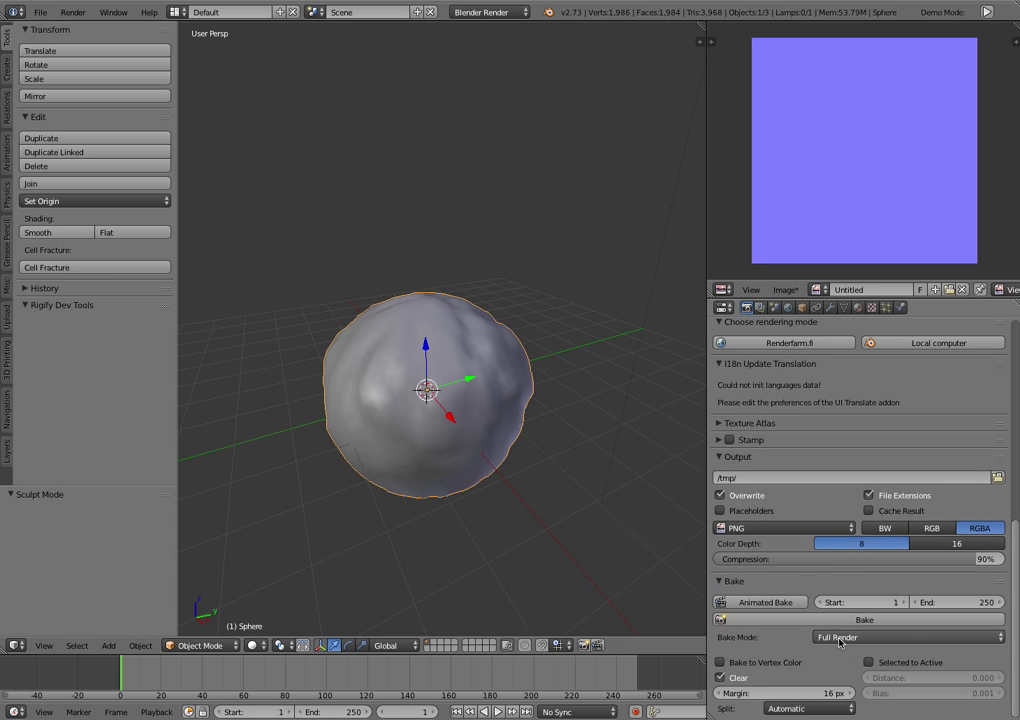
click(853, 638)
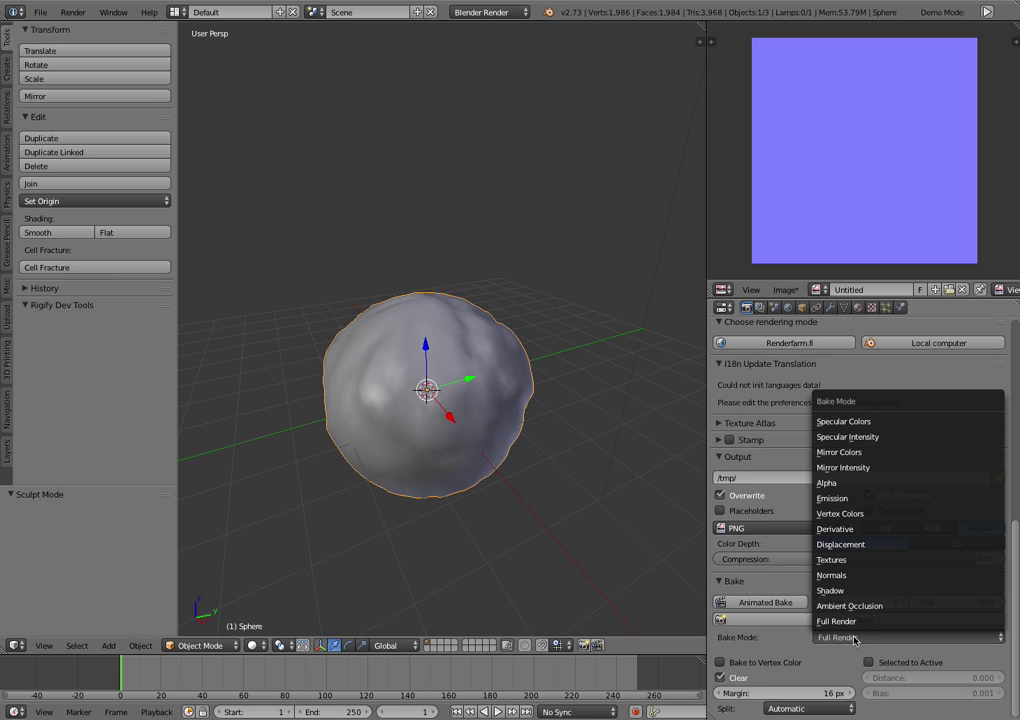
click(852, 575)
scroll(850, 560, down, 1)
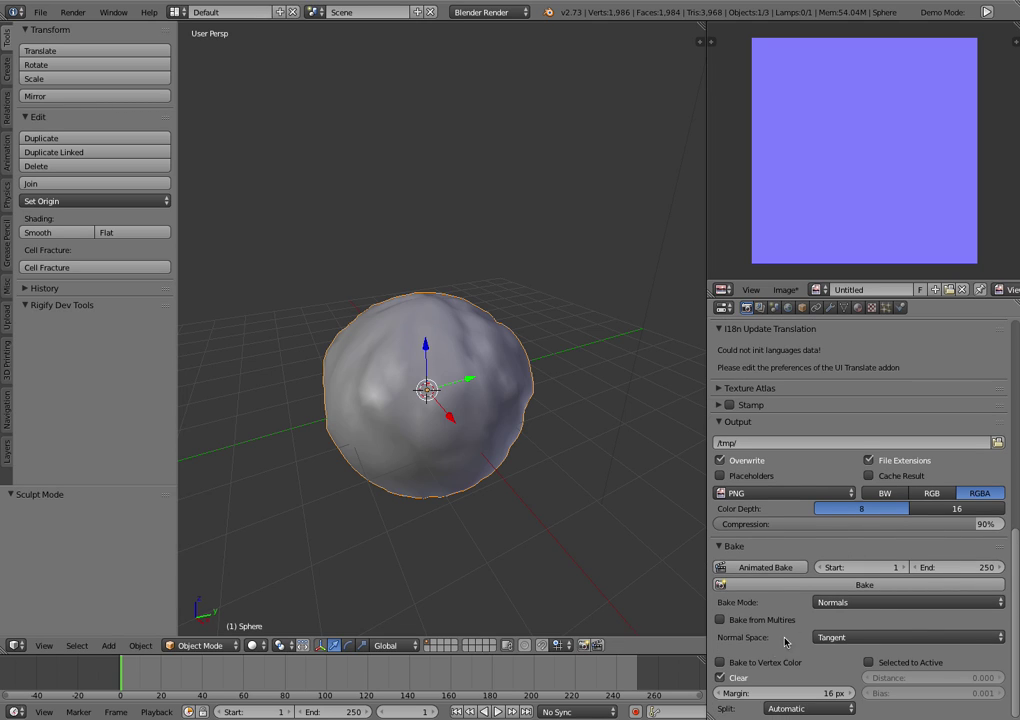
click(720, 620)
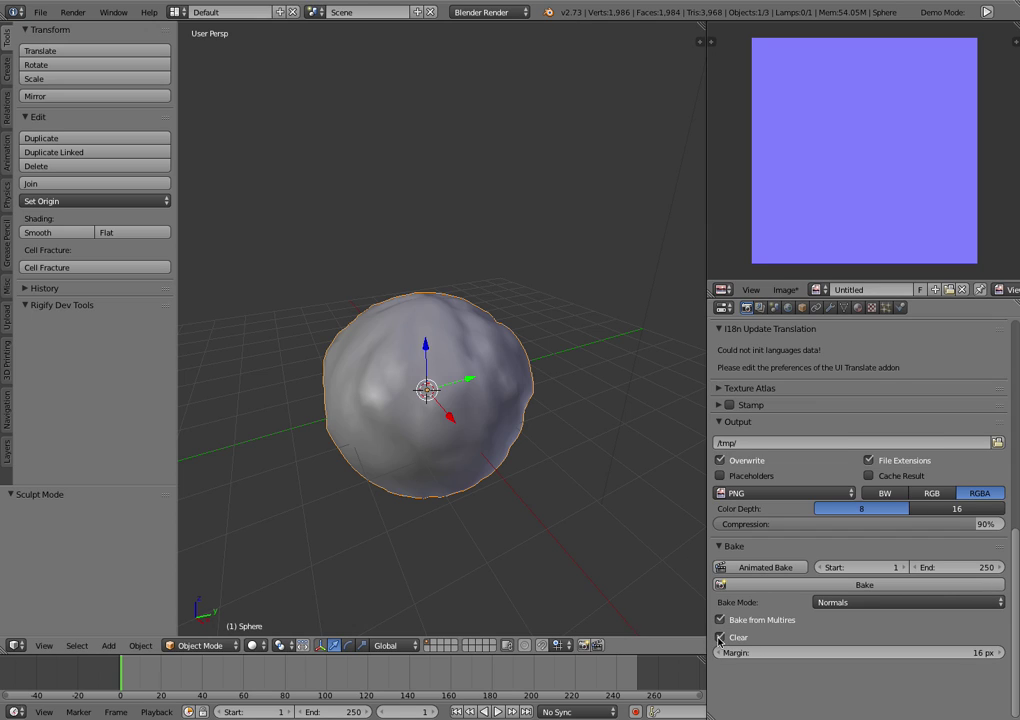
click(720, 637)
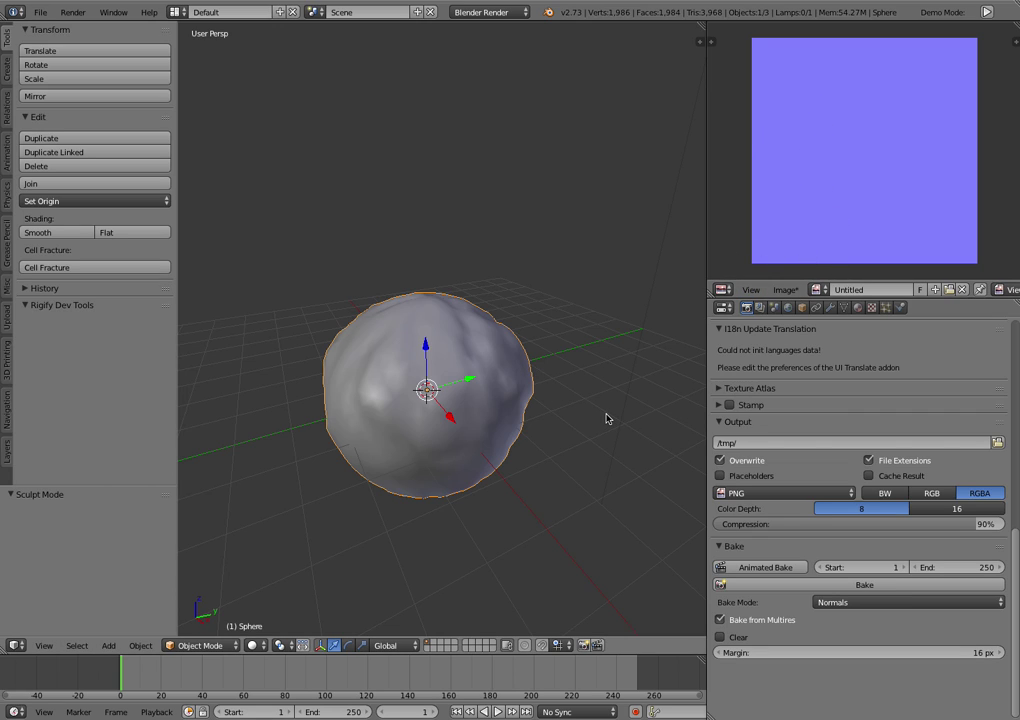
Bake the normal map and save the image as Test Normals.png on the Desktop.
middle_drag(558, 424, 526, 405)
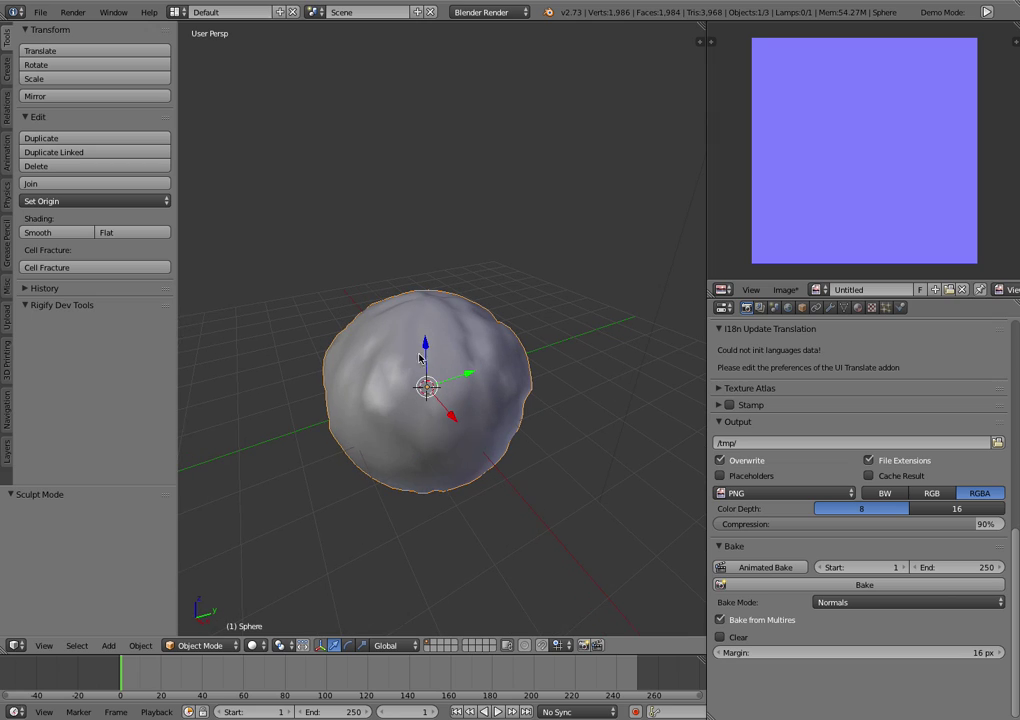
click(766, 585)
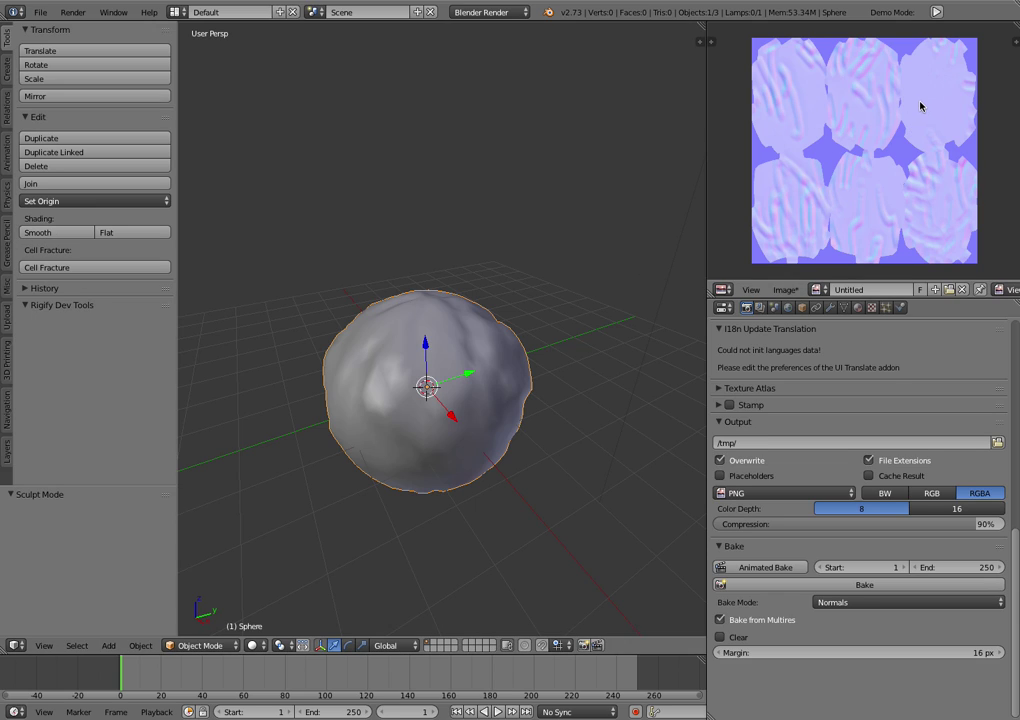
click(786, 291)
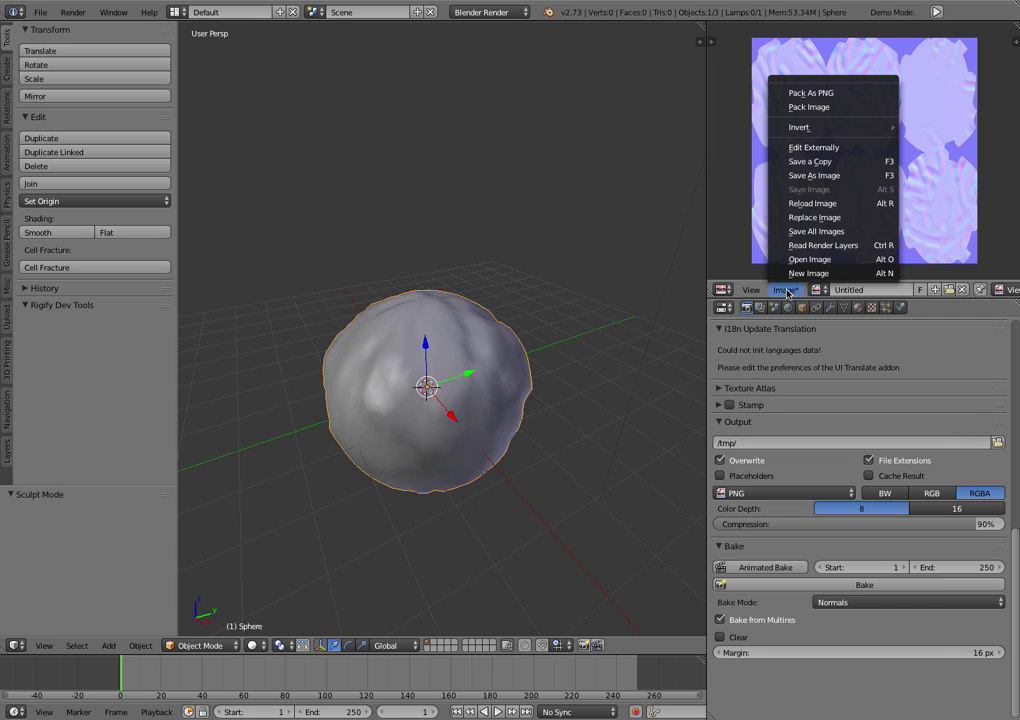
click(814, 175)
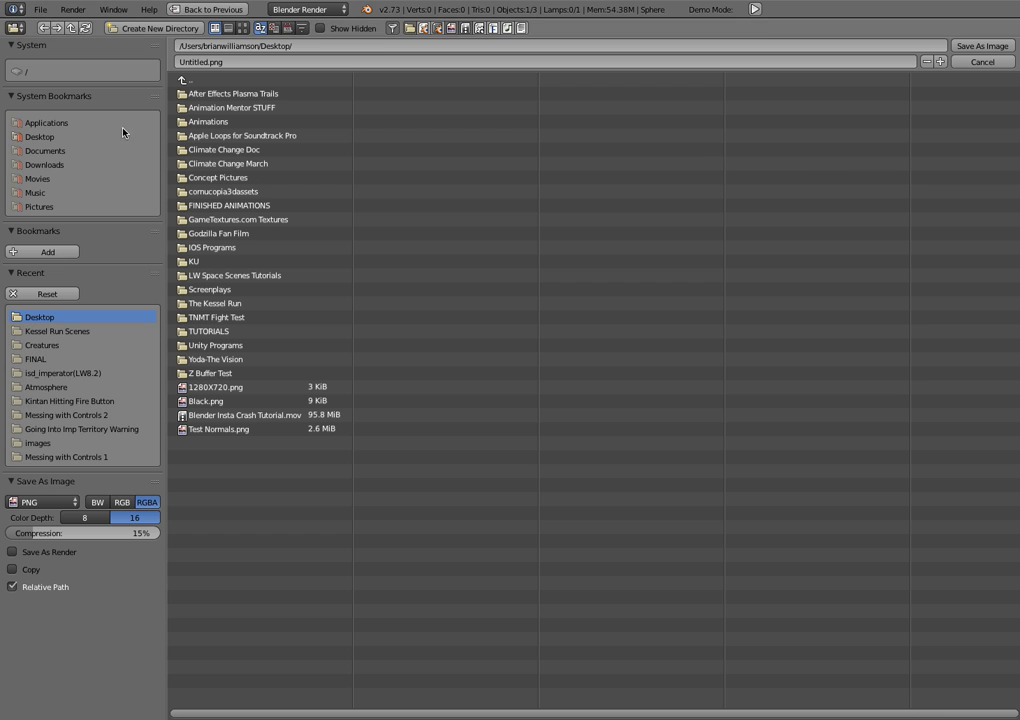
click(225, 62)
text(Test normals)
key(Return)
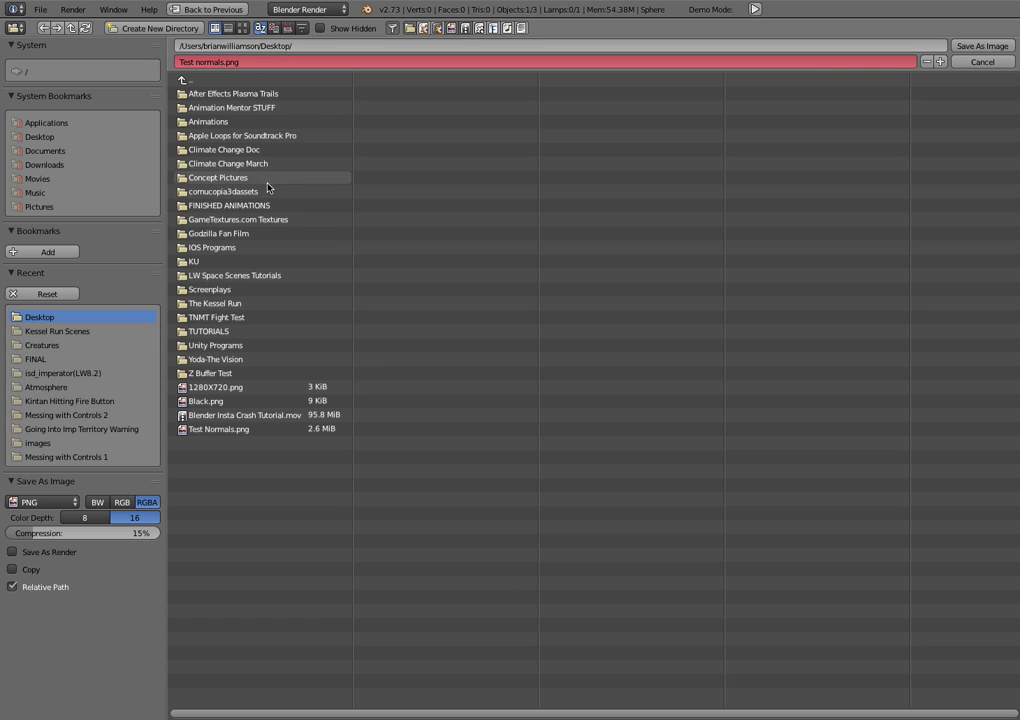
click(220, 430)
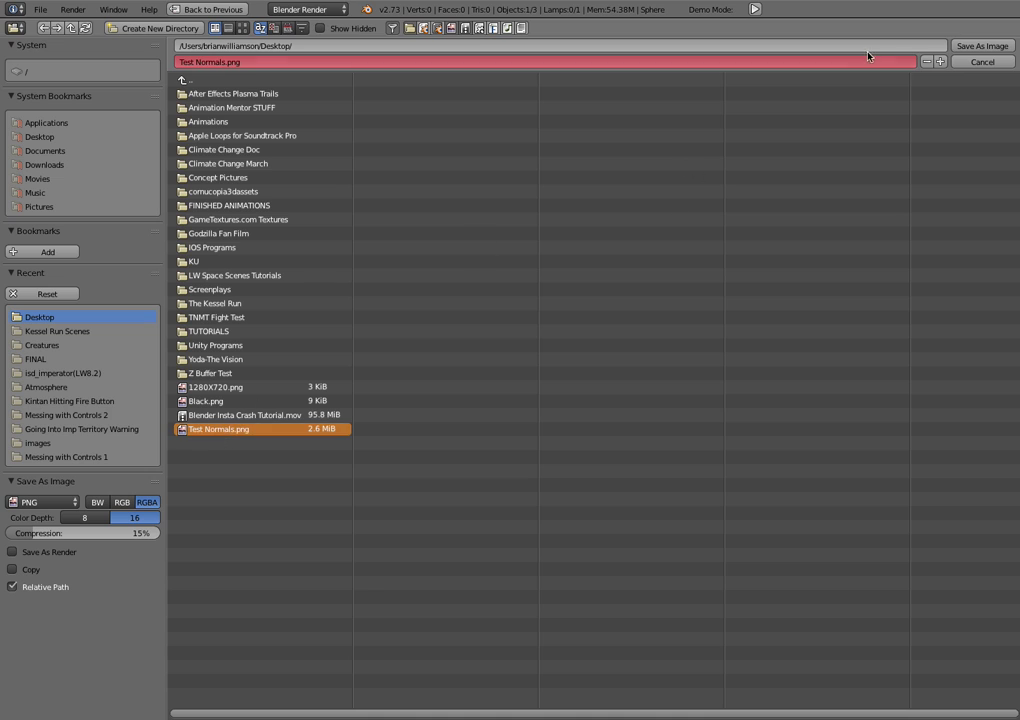
Confirm saving the normal map image and remove the sphere's Multires modifier.
click(995, 46)
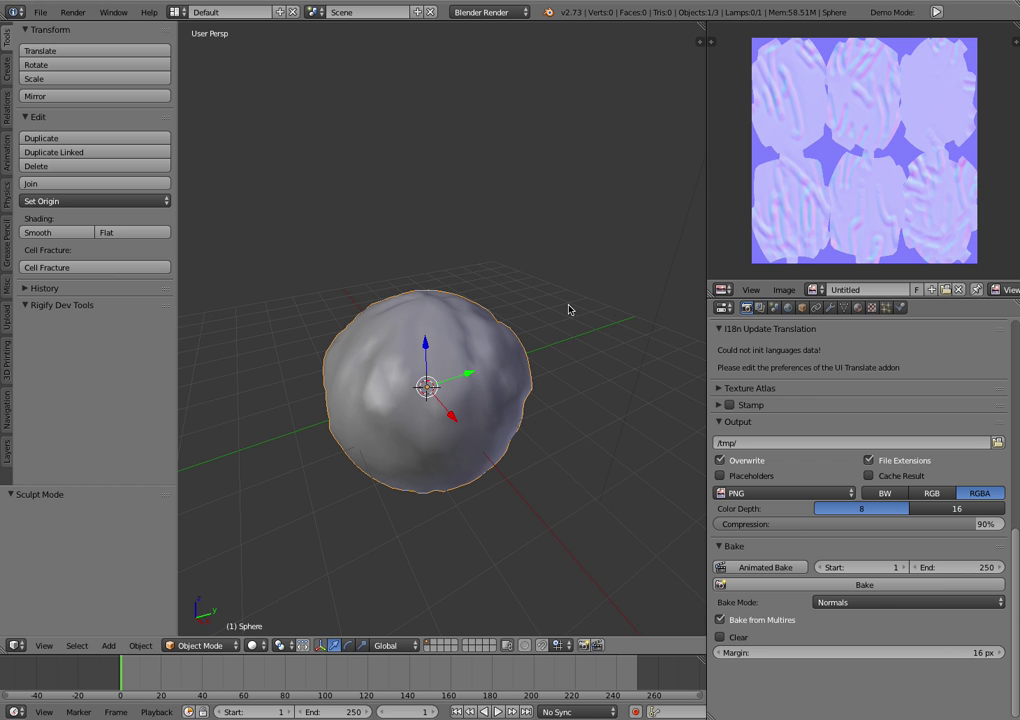
mouse_move(482, 328)
middle_down()
mouse_move(533, 312)
mouse_move(501, 328)
middle_up()
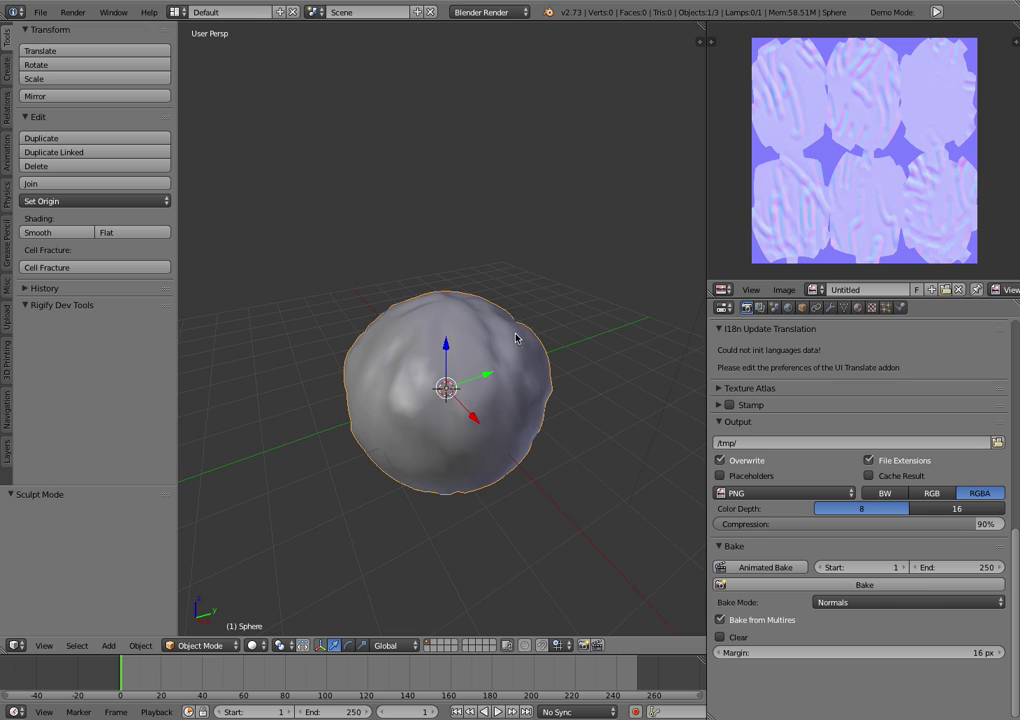
click(830, 308)
click(1007, 379)
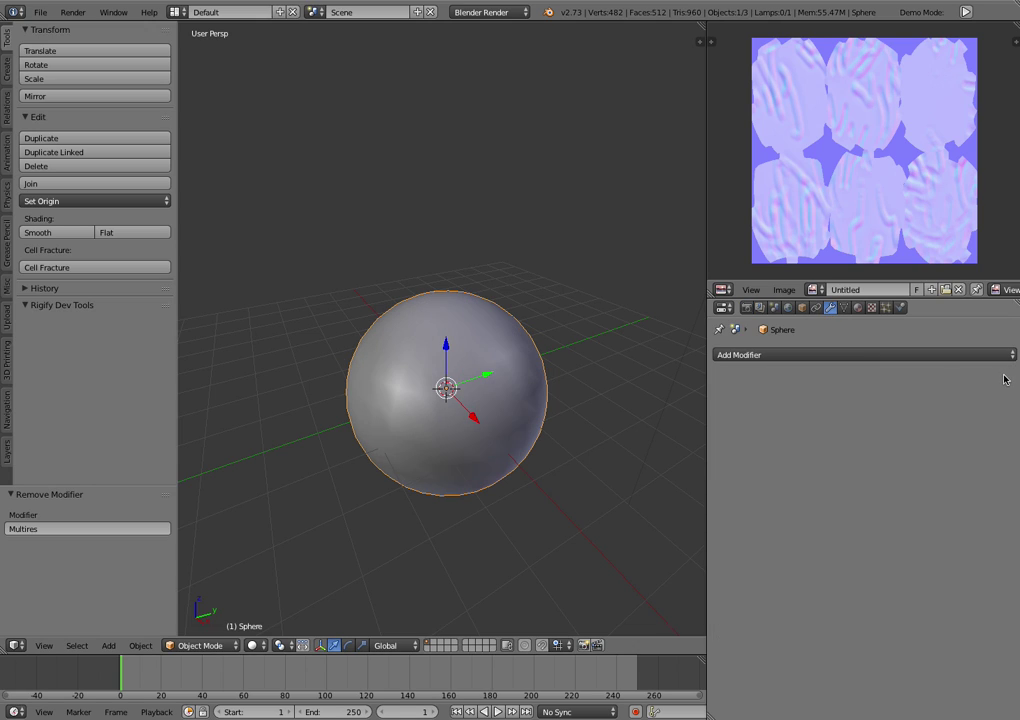
Switch the render engine to Cycles and split the 3D view into two.
middle_drag(540, 309, 556, 291)
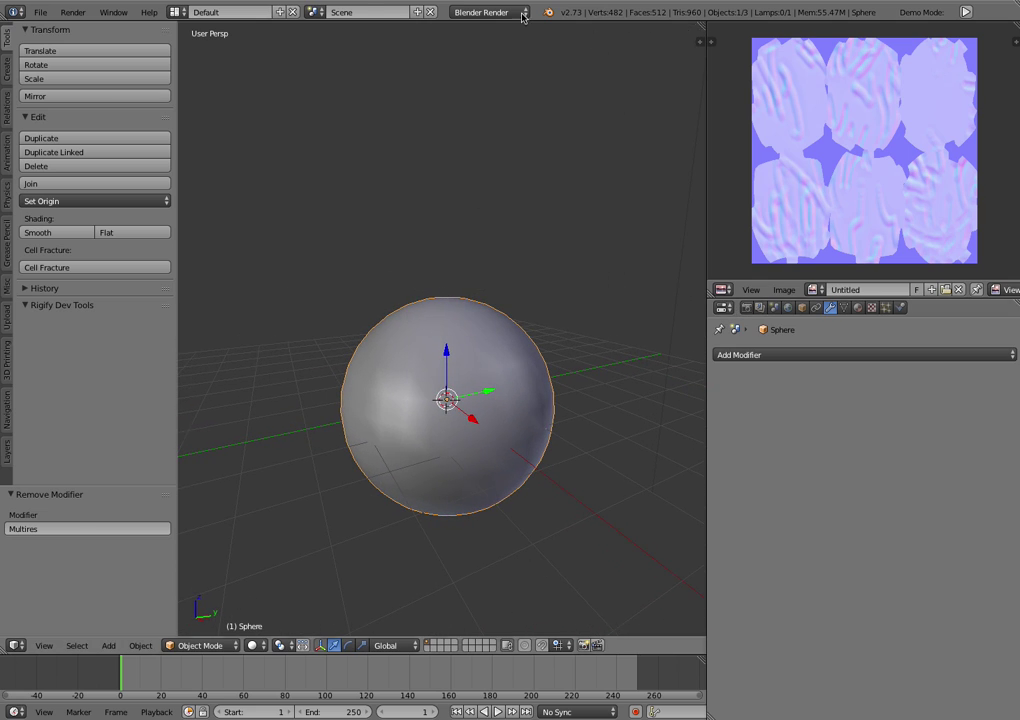
click(487, 12)
click(496, 62)
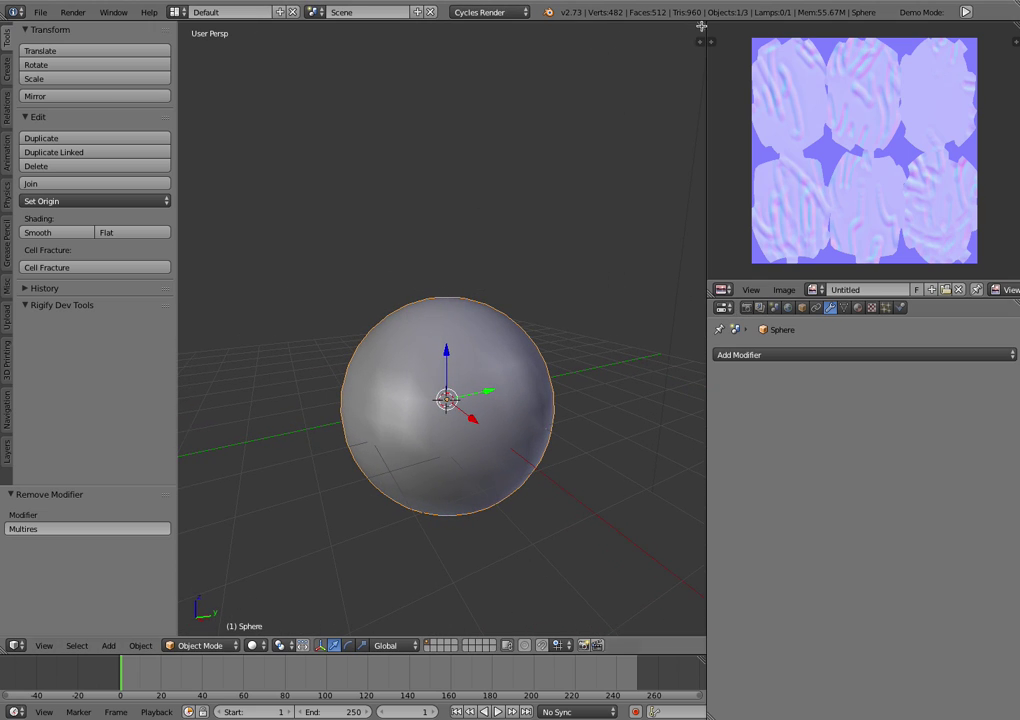
drag(700, 42, 704, 268)
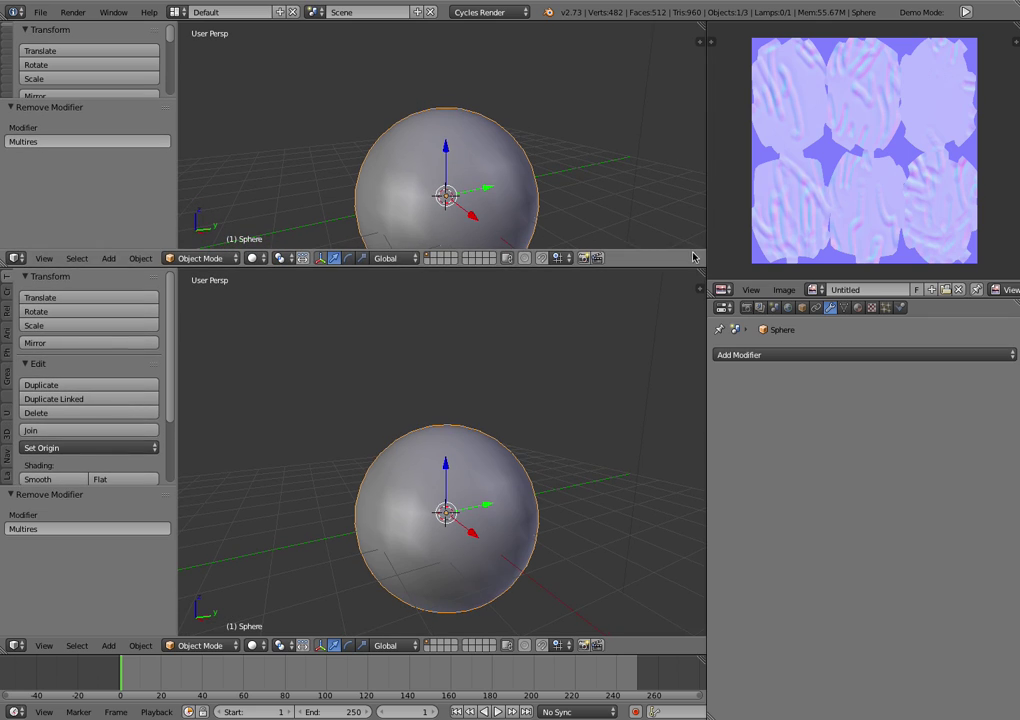
Create a new Diffuse BSDF material named Material for the sphere.
click(857, 307)
middle_drag(398, 465, 573, 374)
click(790, 401)
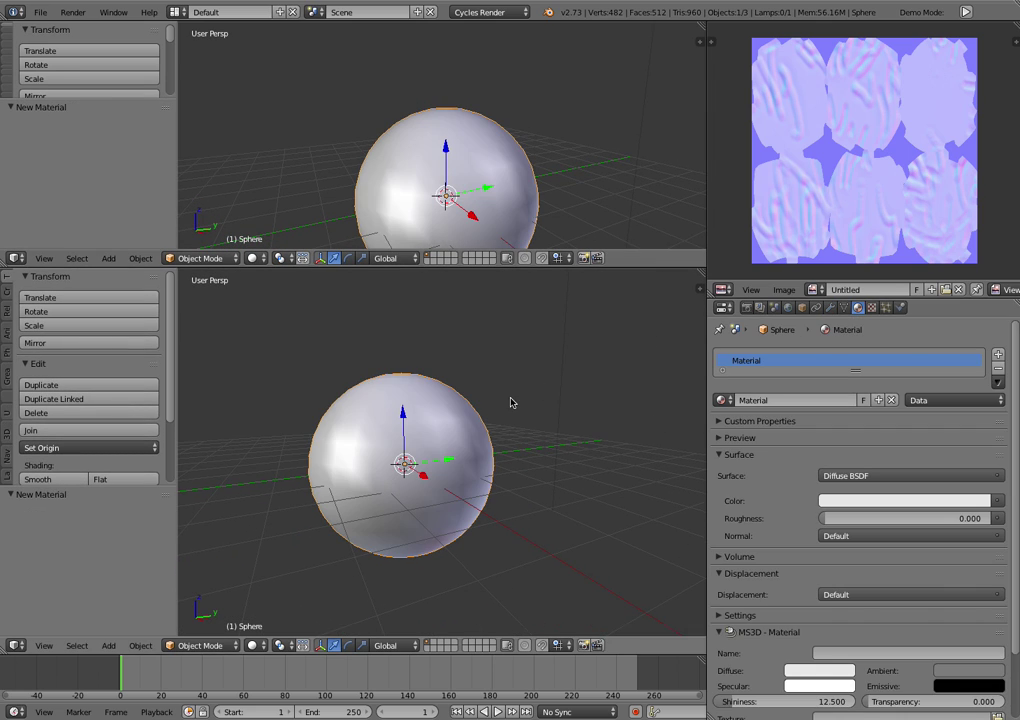
mouse_move(512, 401)
middle_down()
mouse_move(485, 405)
mouse_move(467, 437)
mouse_move(502, 408)
middle_up()
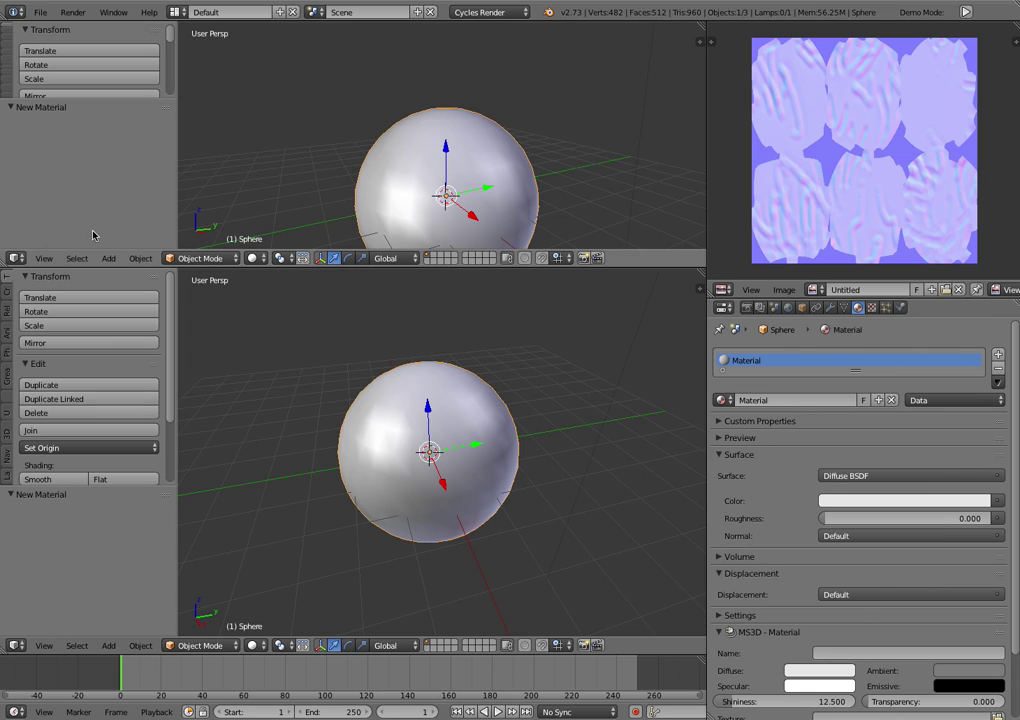
Switch the upper area to the Node Editor and move the Diffuse BSDF node into view.
click(10, 259)
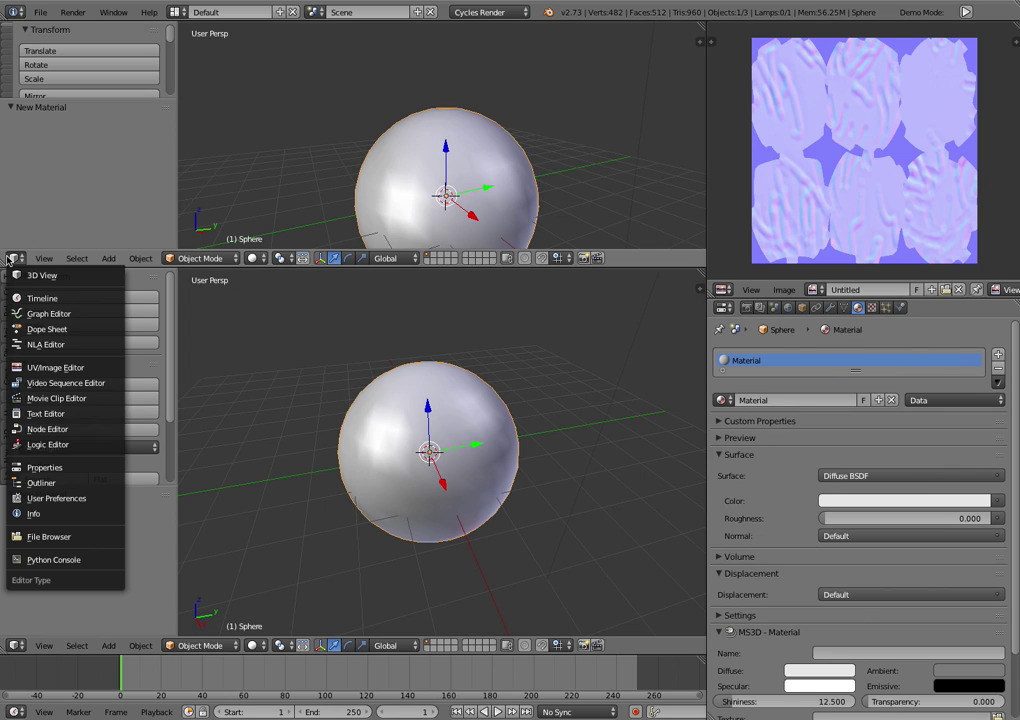
click(47, 429)
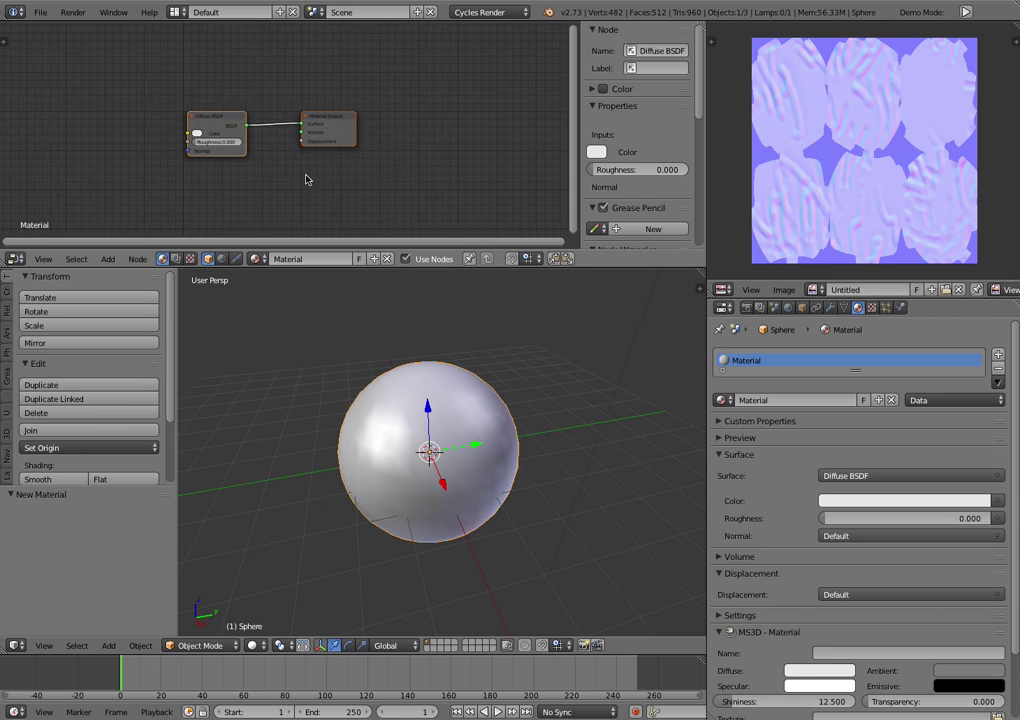
scroll(307, 180, up, 2)
drag(170, 108, 130, 70)
Turn on Cycles rendered shading for the sphere and reposition the Diffuse BSDF node.
click(586, 447)
key(shift+z)
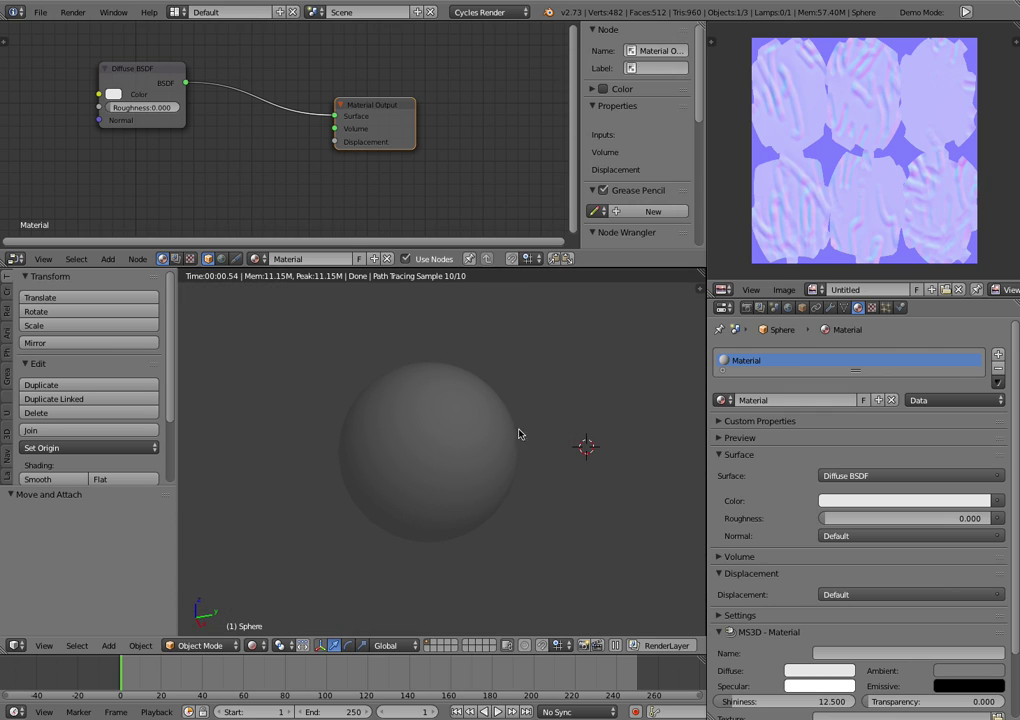
middle_drag(86, 113, 183, 119)
drag(235, 76, 283, 79)
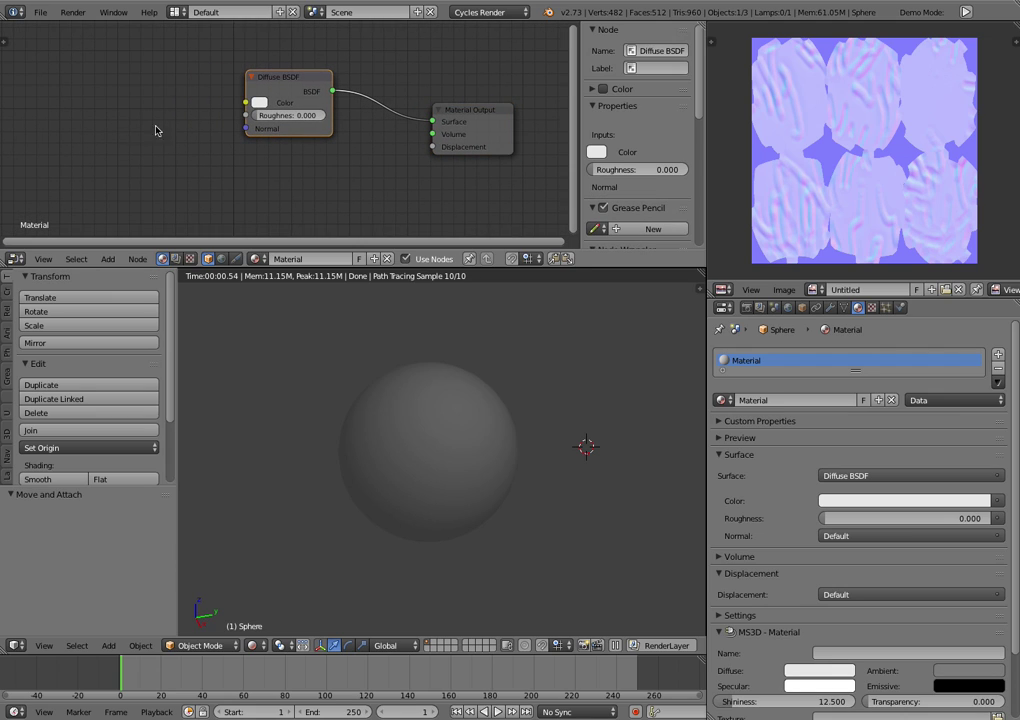
key(shift+a)
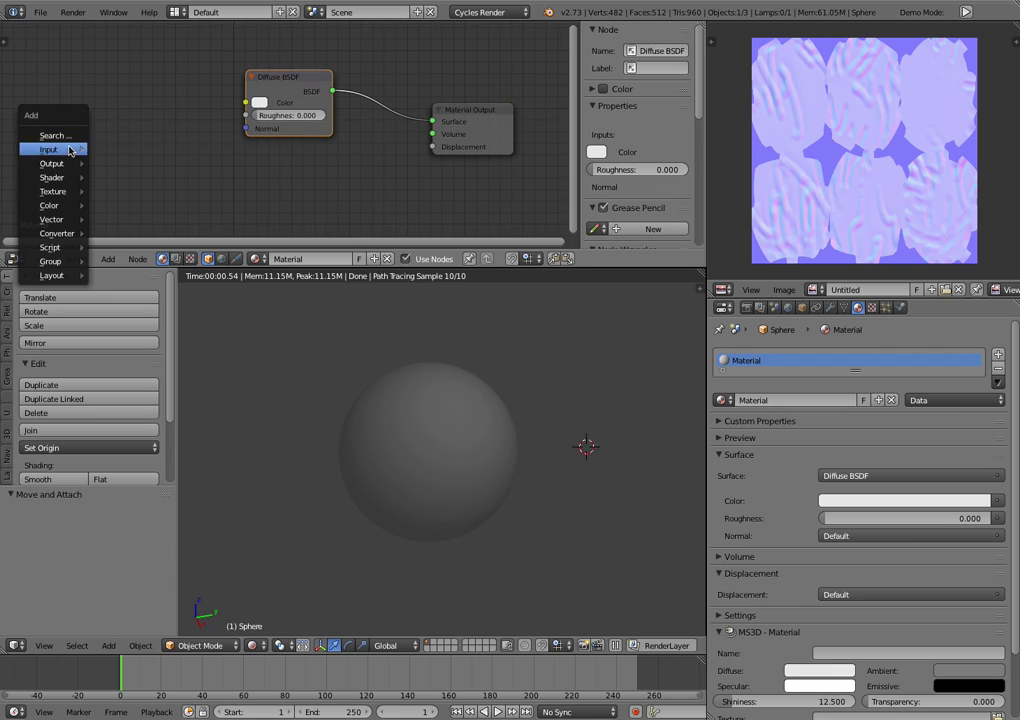
Add an Image Texture node loaded with Test Normals.png from the Desktop.
mouse_move(68, 181)
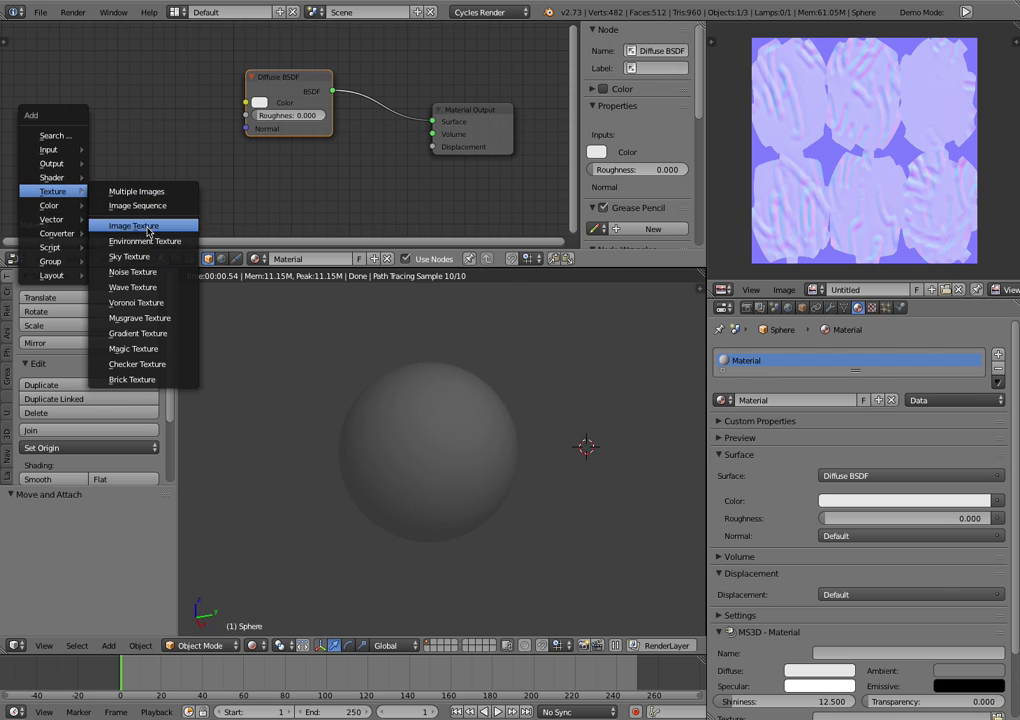
click(152, 223)
click(42, 82)
click(83, 133)
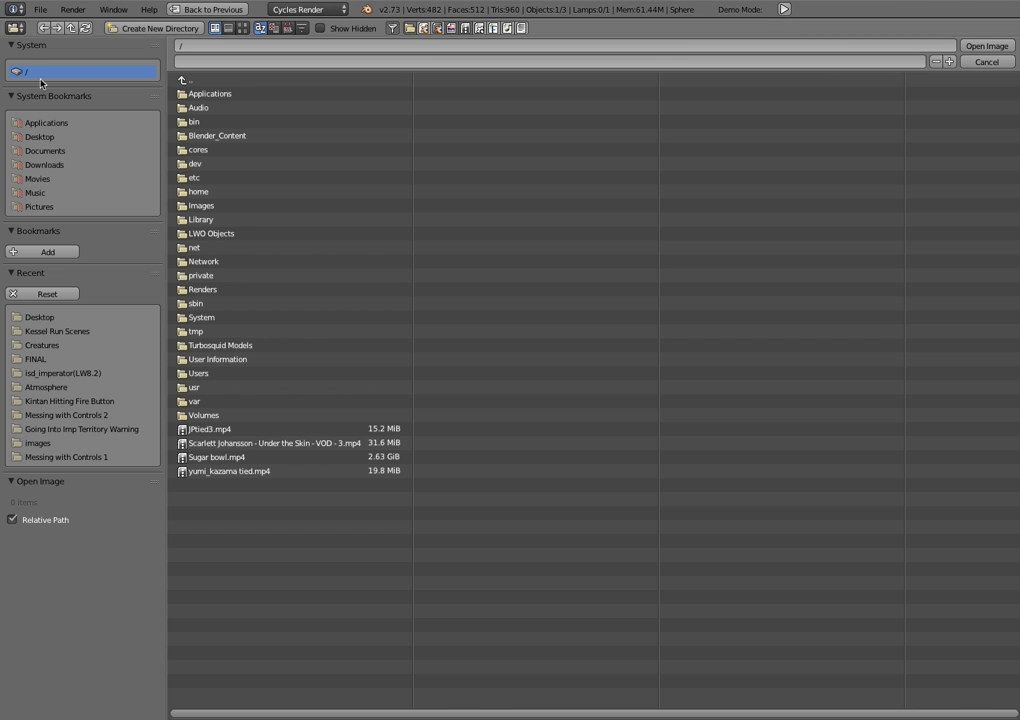
click(40, 138)
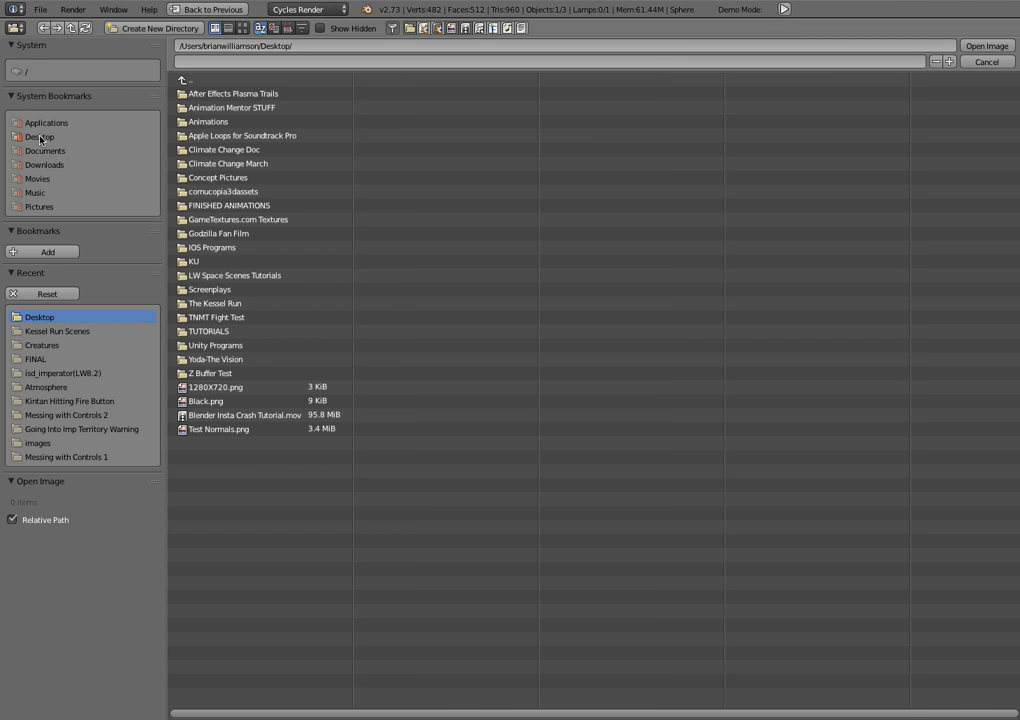
click(185, 433)
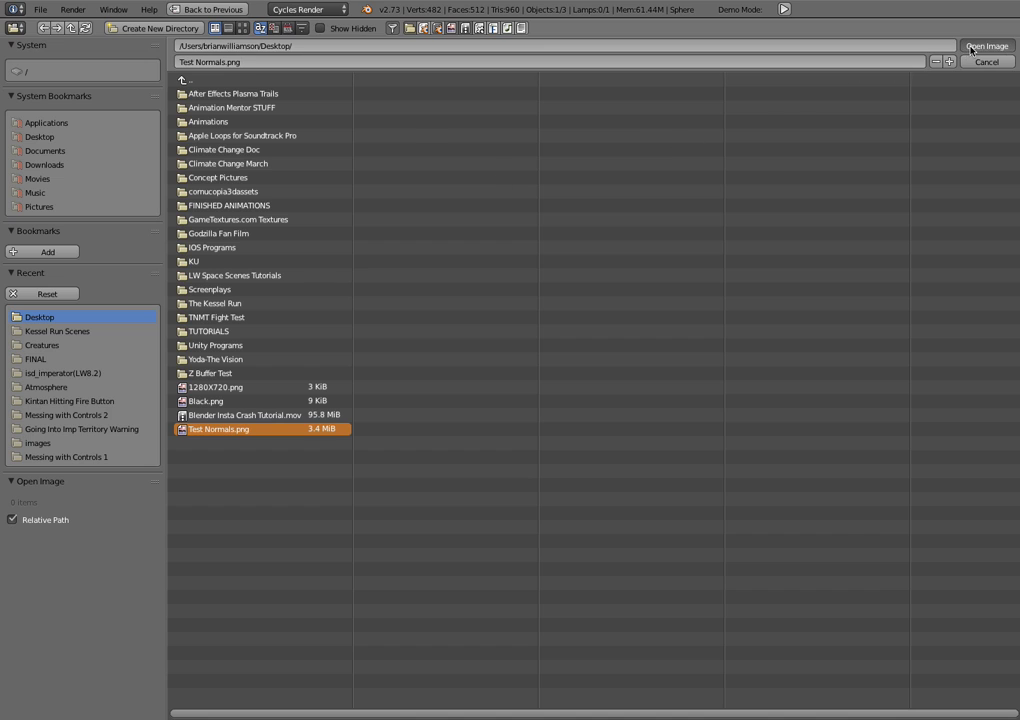
click(987, 46)
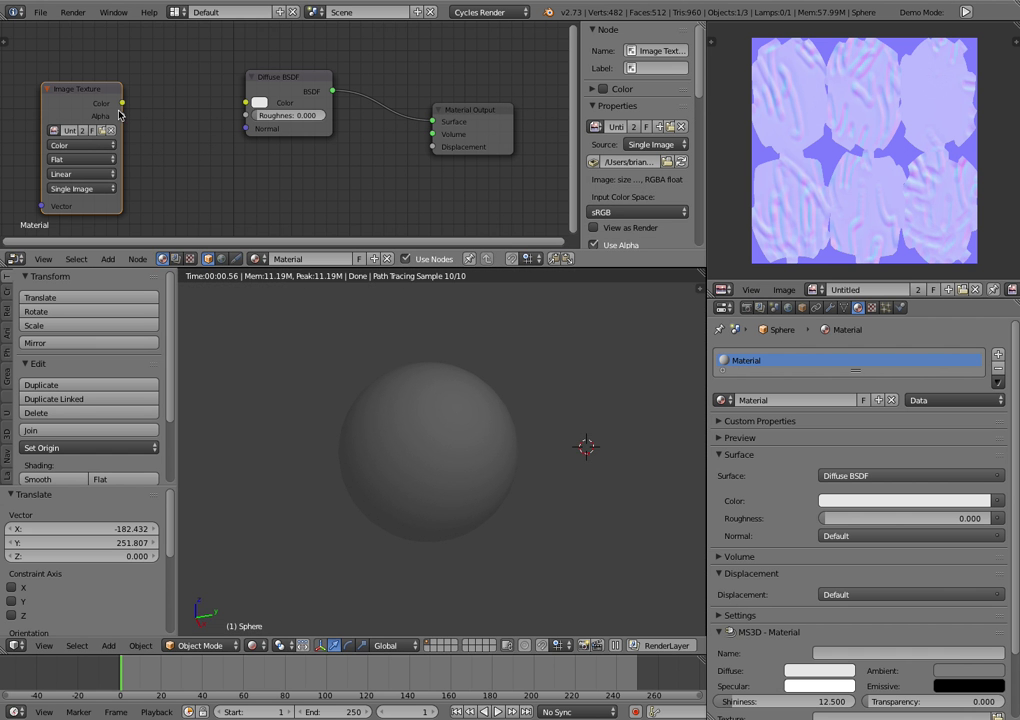
Rearrange the Image Texture and Diffuse BSDF nodes so they sit apart.
drag(99, 94, 73, 86)
click(255, 76)
drag(255, 76, 278, 57)
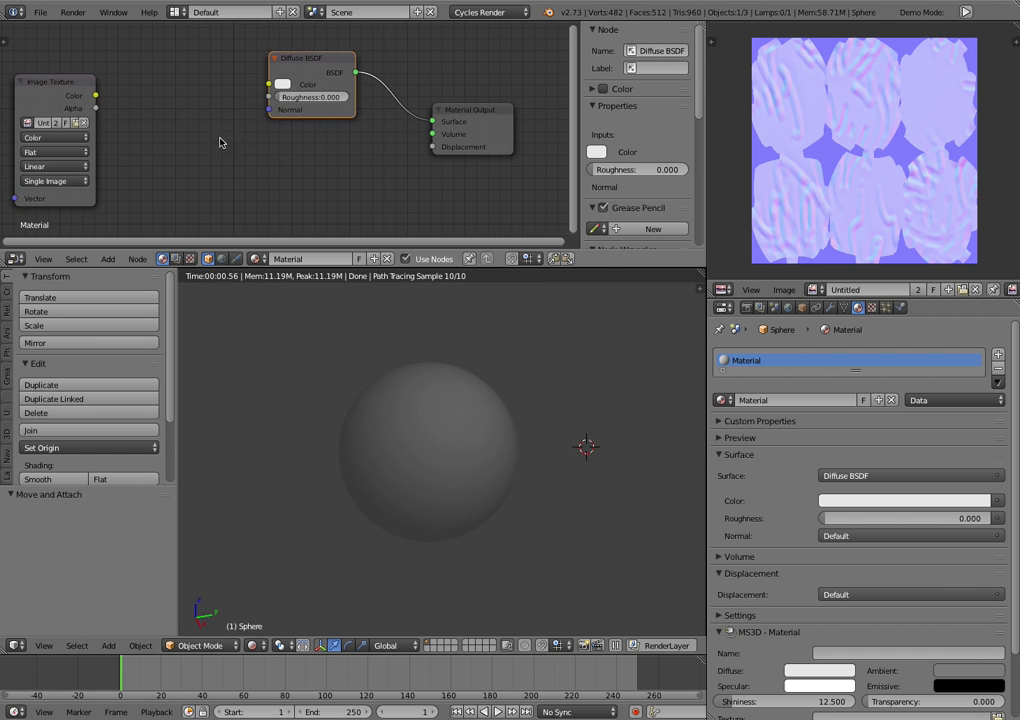
drag(78, 80, 73, 88)
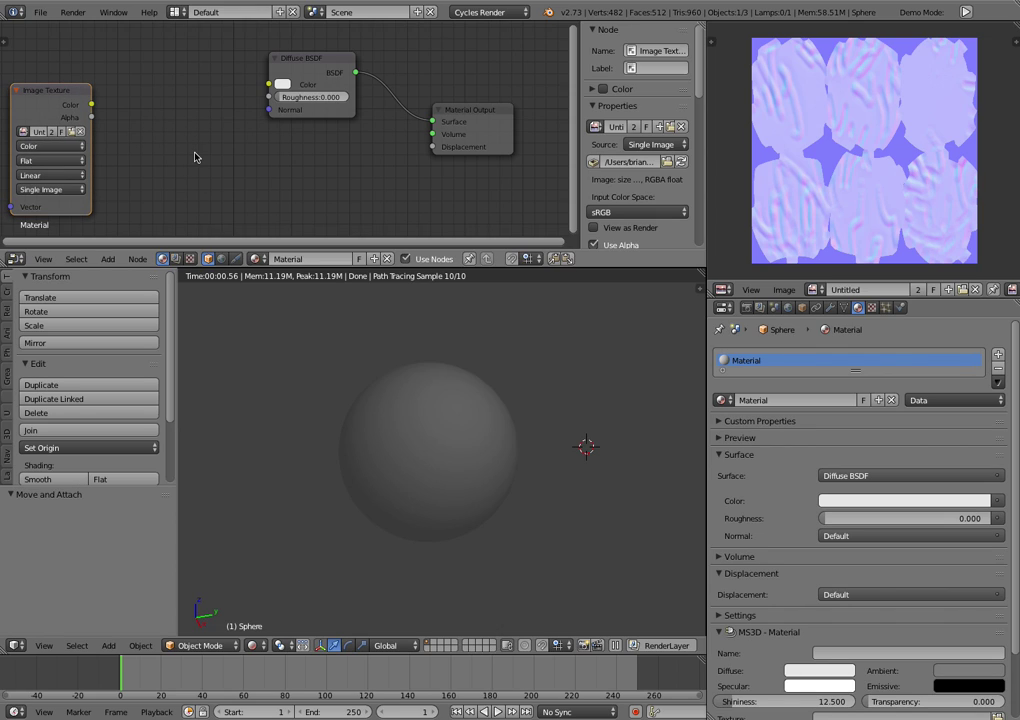
Add a Normal Map node linking the image Color into the Diffuse BSDF Normal.
key(shift+a)
mouse_move(171, 155)
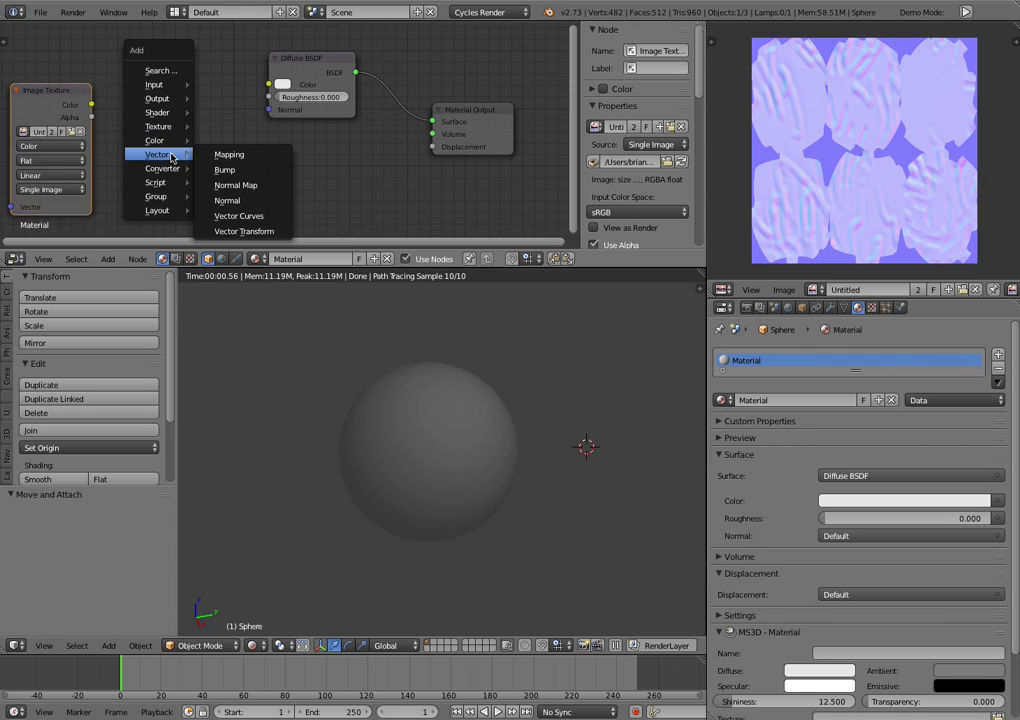
click(234, 185)
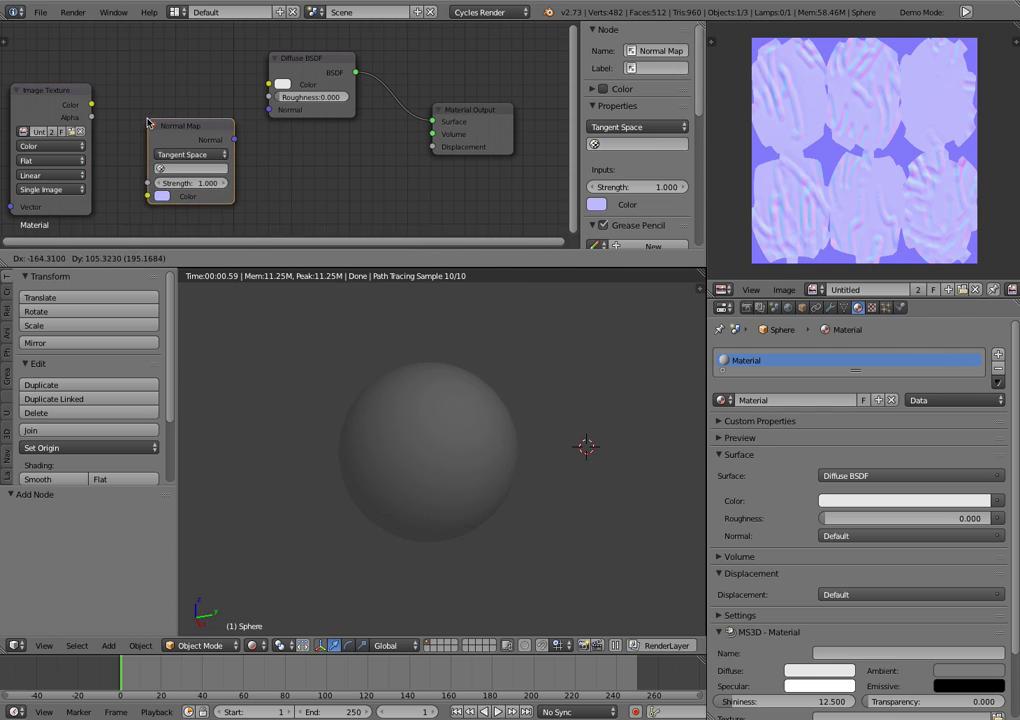
click(116, 94)
drag(92, 104, 148, 196)
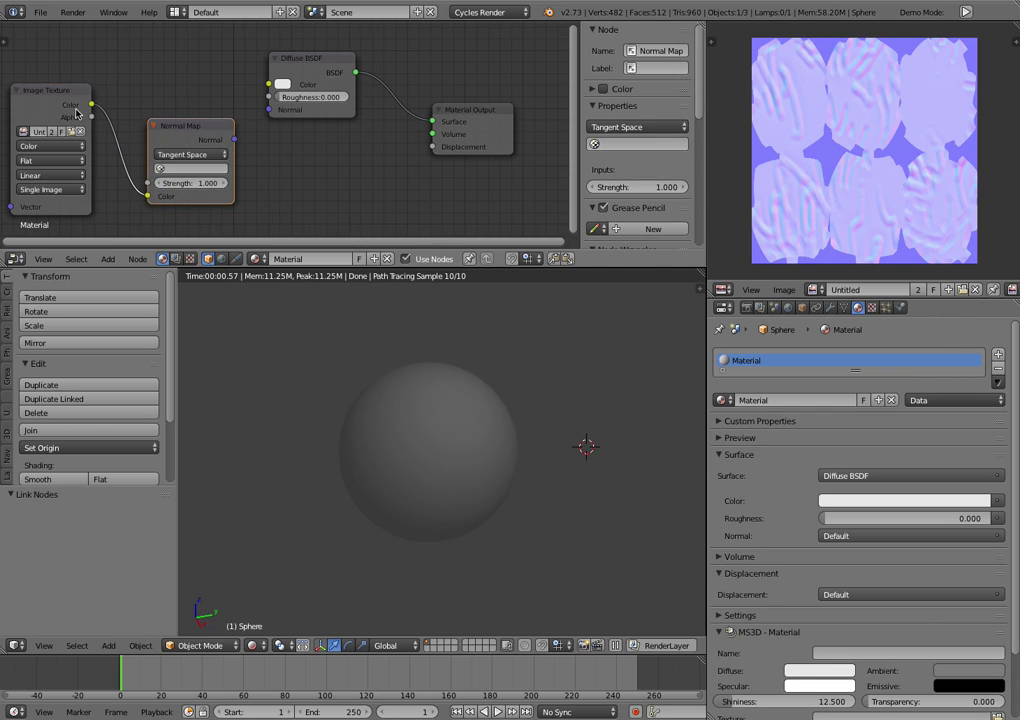
drag(235, 140, 270, 109)
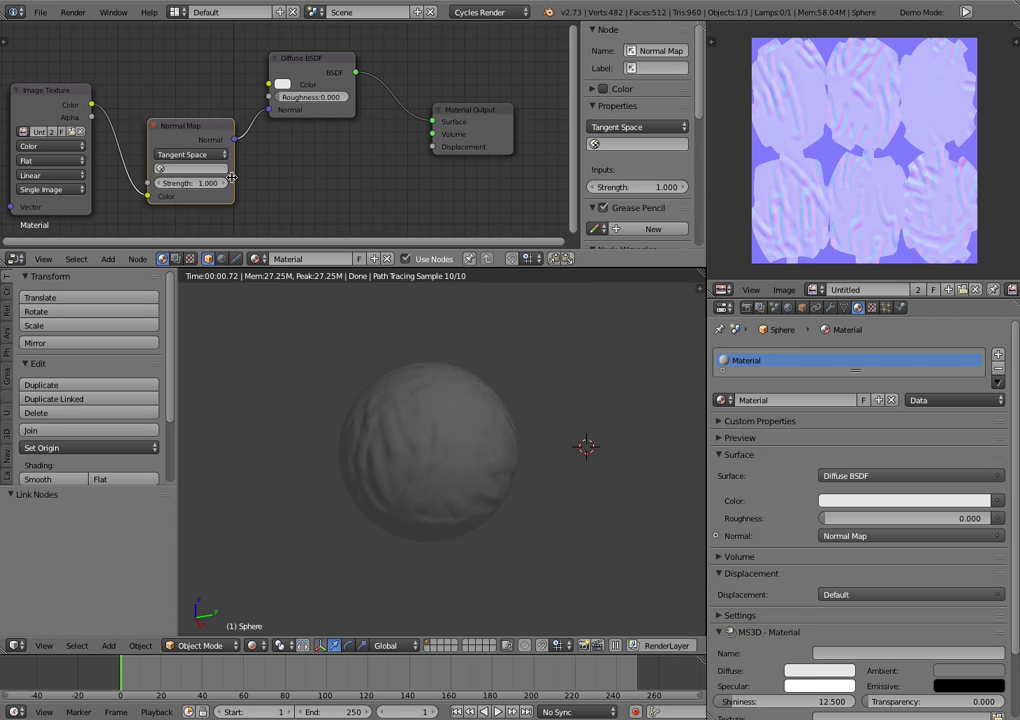
Set the Normal Map strength to 3, then nudge it up to 3.4.
click(185, 183)
text(3)
key(Return)
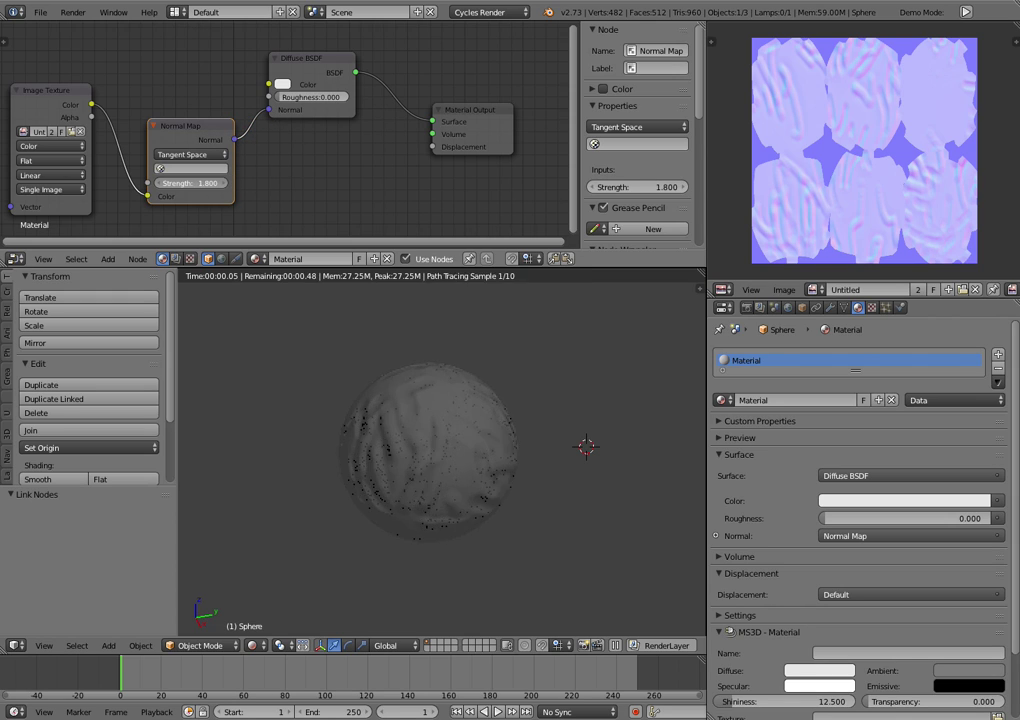
drag(185, 183, 200, 183)
Orbit around the rendered sphere, raising the Normal Map strength to 4.2 to check the bumps.
mouse_move(523, 406)
middle_down()
mouse_move(473, 428)
mouse_move(339, 428)
mouse_move(530, 410)
mouse_move(371, 410)
mouse_move(401, 426)
mouse_move(389, 437)
mouse_move(480, 426)
mouse_move(361, 406)
mouse_move(462, 401)
middle_up()
scroll(480, 418, up, 4)
scroll(450, 406, down, 4)
middle_drag(398, 421, 488, 414)
drag(195, 183, 275, 183)
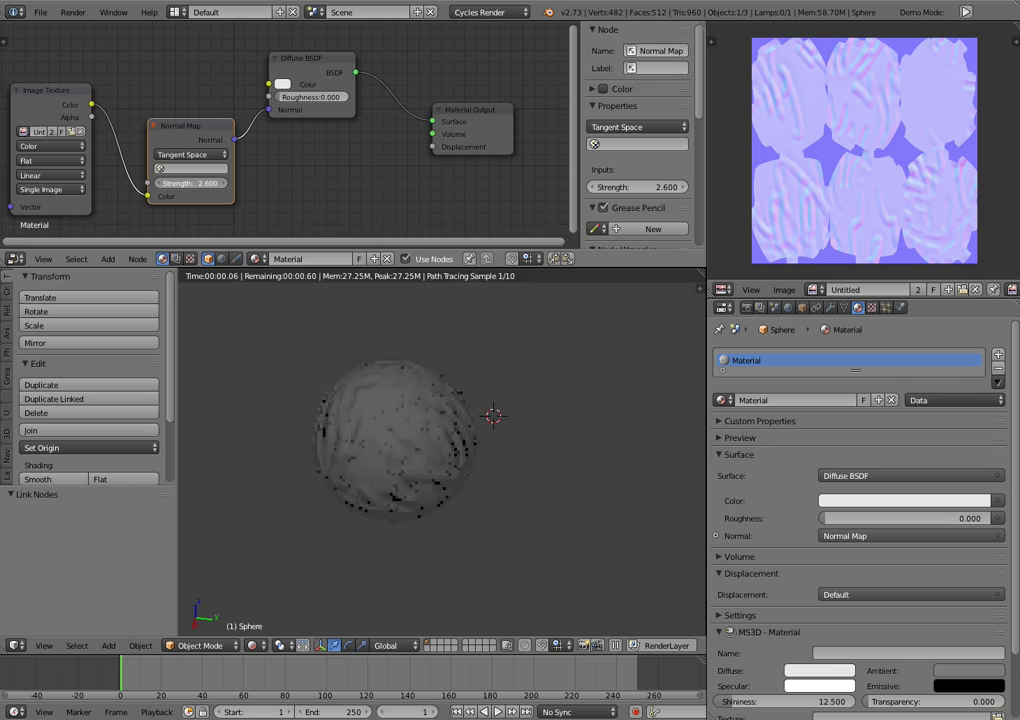
mouse_move(478, 392)
middle_down()
mouse_move(524, 360)
mouse_move(491, 403)
mouse_move(499, 405)
middle_up()
scroll(475, 387, up, 1)
middle_drag(592, 394, 524, 398)
click(830, 307)
Give the sphere a Subdivision Surface modifier and orbit to view the smoothed render.
click(751, 356)
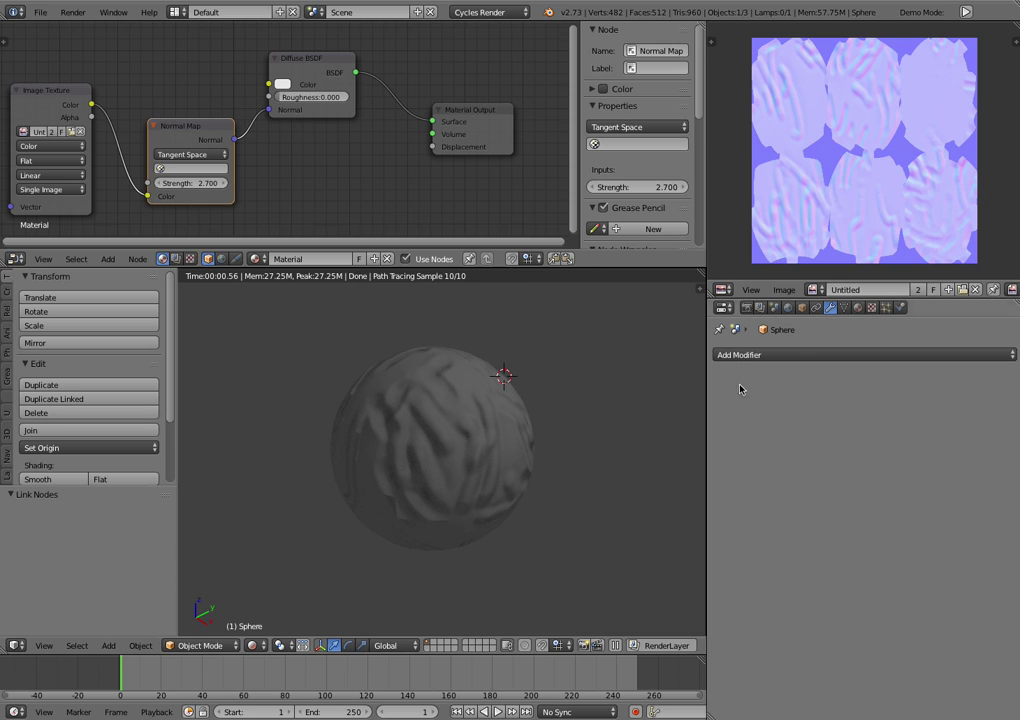
click(790, 354)
click(750, 587)
middle_drag(663, 549, 535, 421)
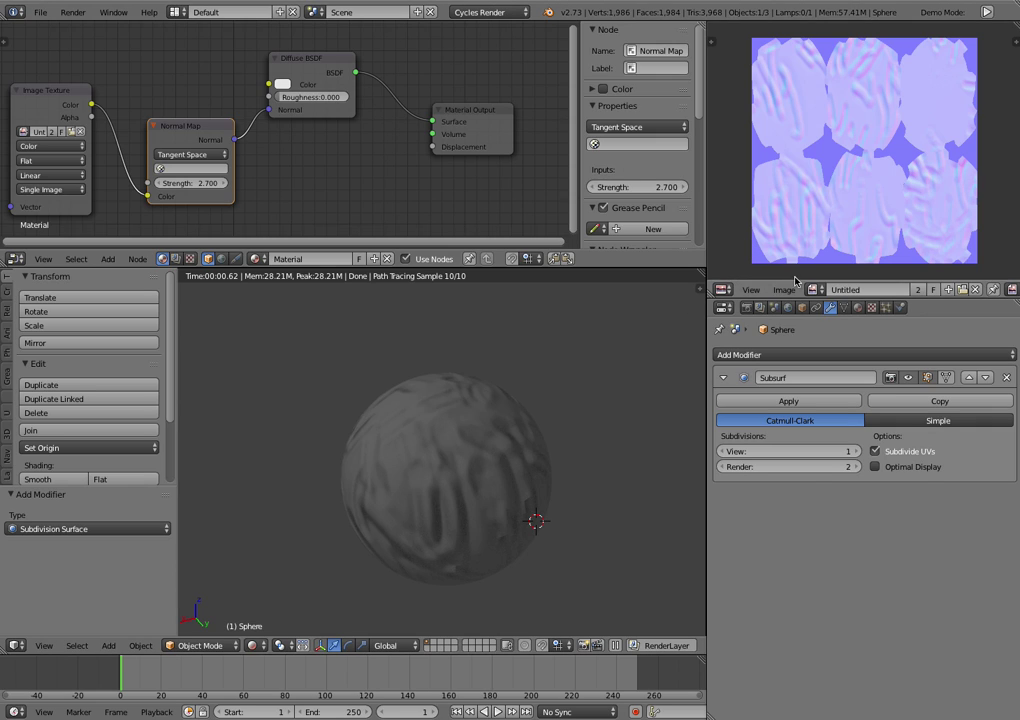
click(857, 307)
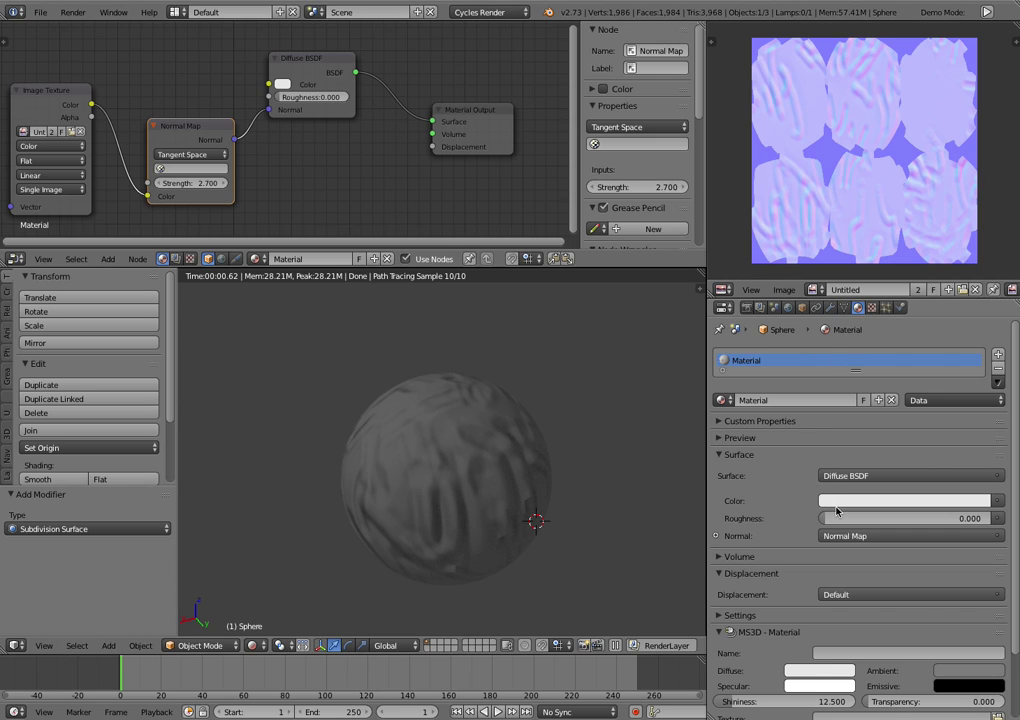
Pan the node view and shift the Image Texture node up and left.
middle_drag(289, 159, 332, 155)
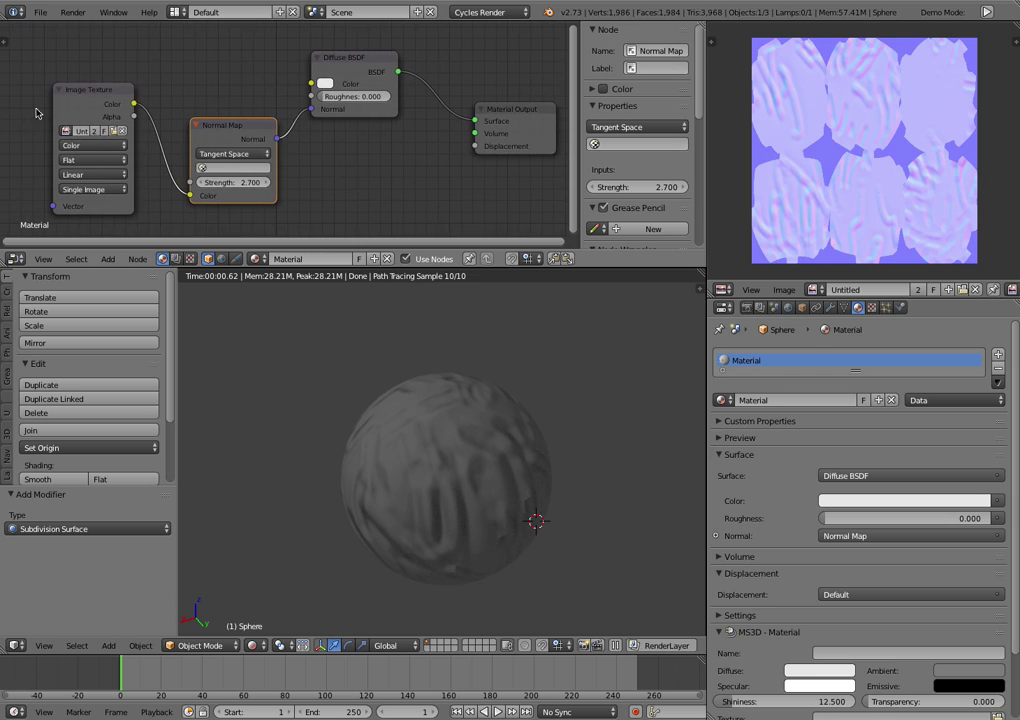
drag(94, 97, 81, 89)
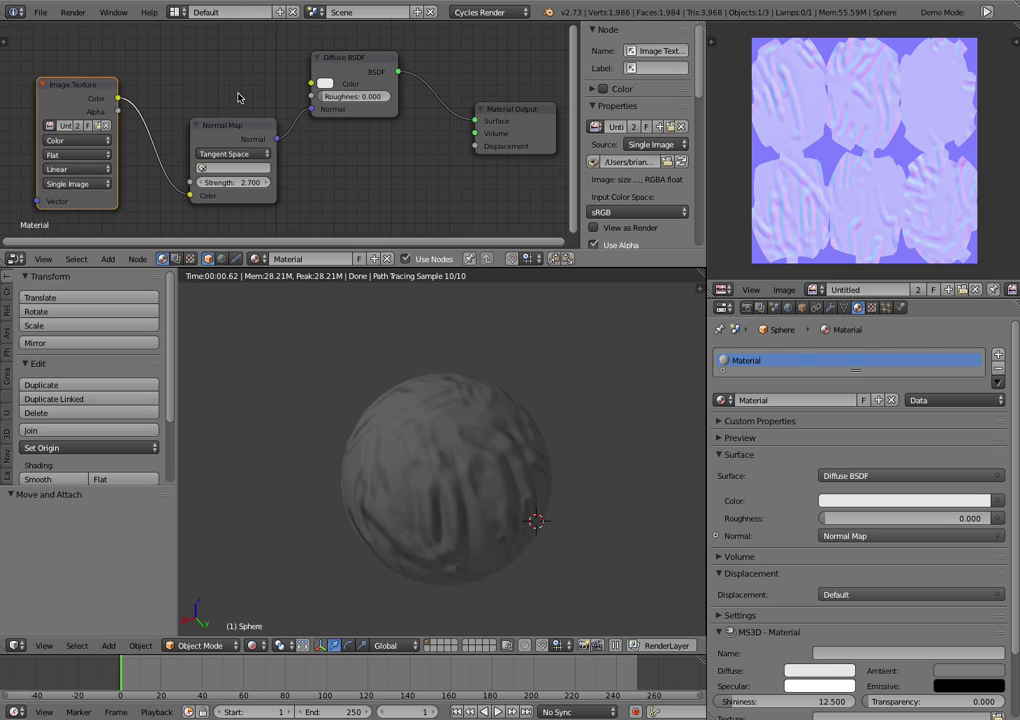
key(space)
key(Escape)
key(ctrl+Up)
key(ctrl+Up)
Move the Diffuse BSDF node up and set the Normal Map strength to 3.400.
key(shift+a)
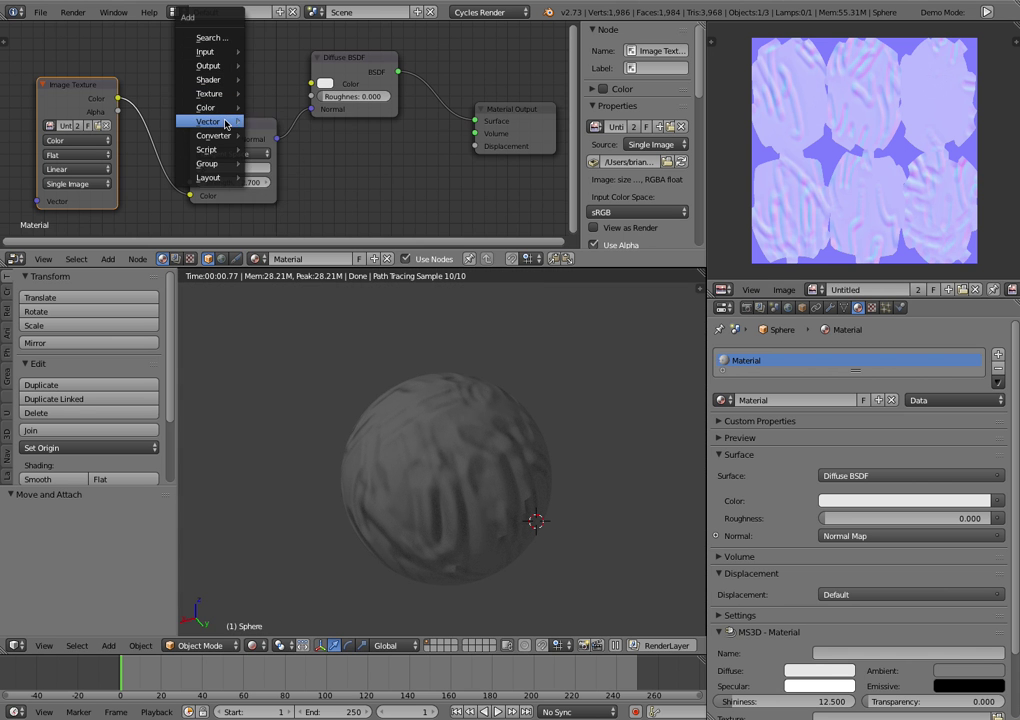
mouse_move(226, 125)
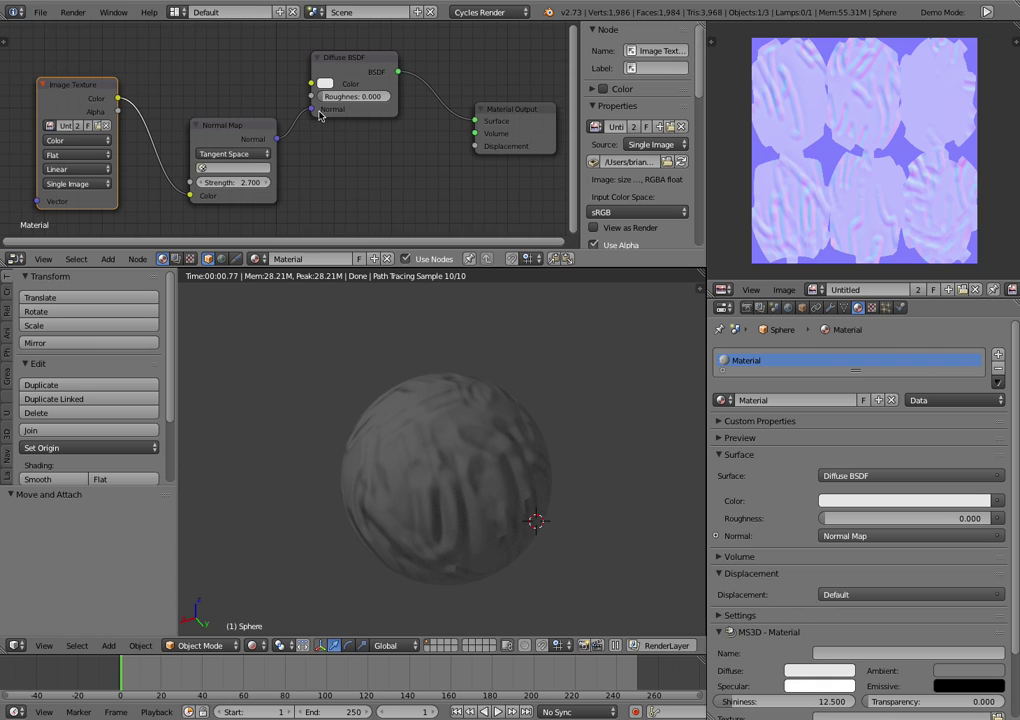
drag(319, 112, 325, 101)
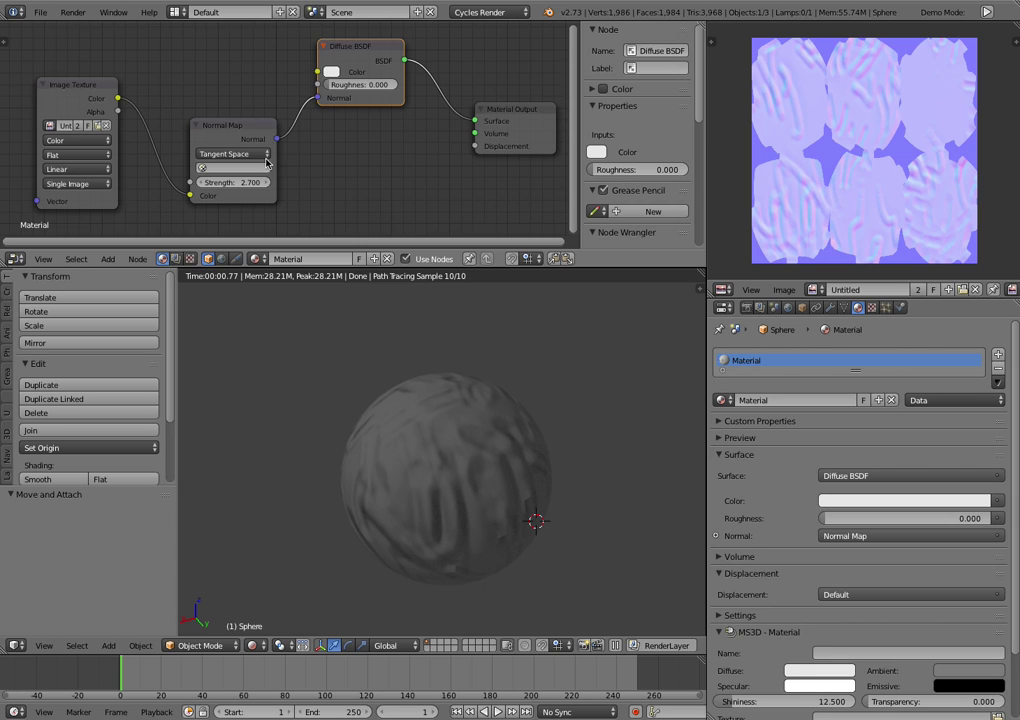
drag(236, 182, 255, 182)
drag(254, 134, 247, 130)
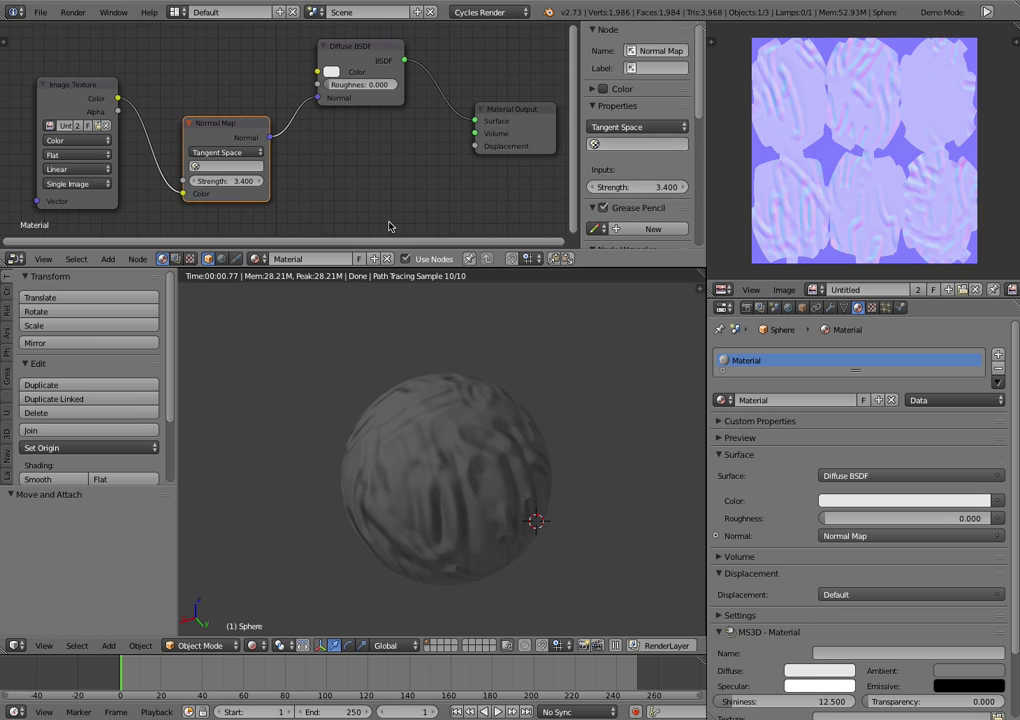